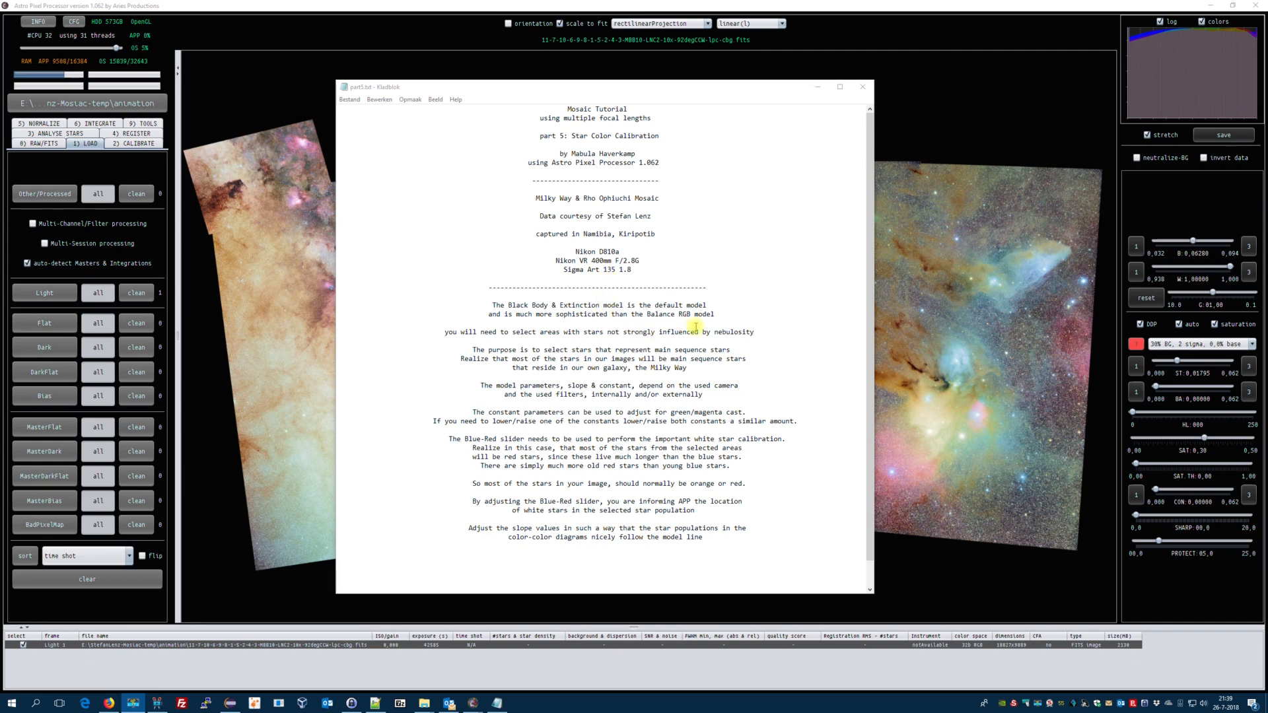
Review the tutorial notes comparing the Black Body & Extinction and Balance RGB models and explaining which star areas to select.
drag(647, 315, 719, 317)
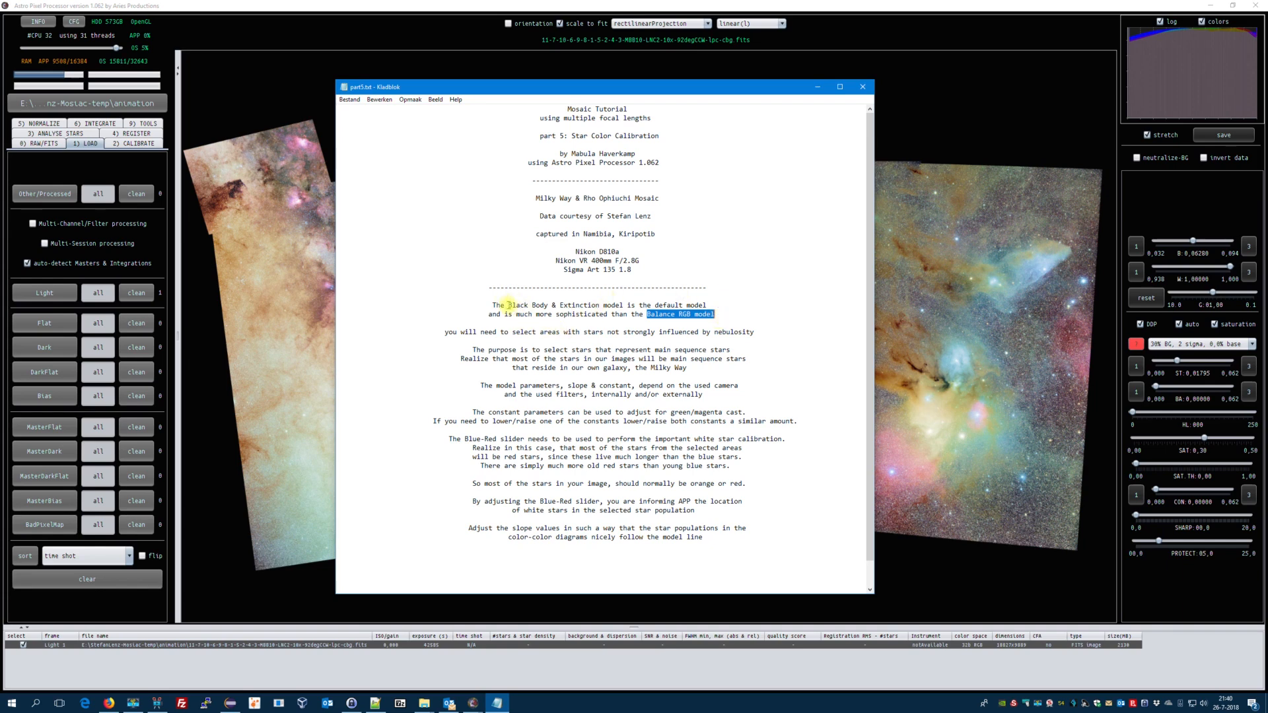
drag(509, 305, 628, 305)
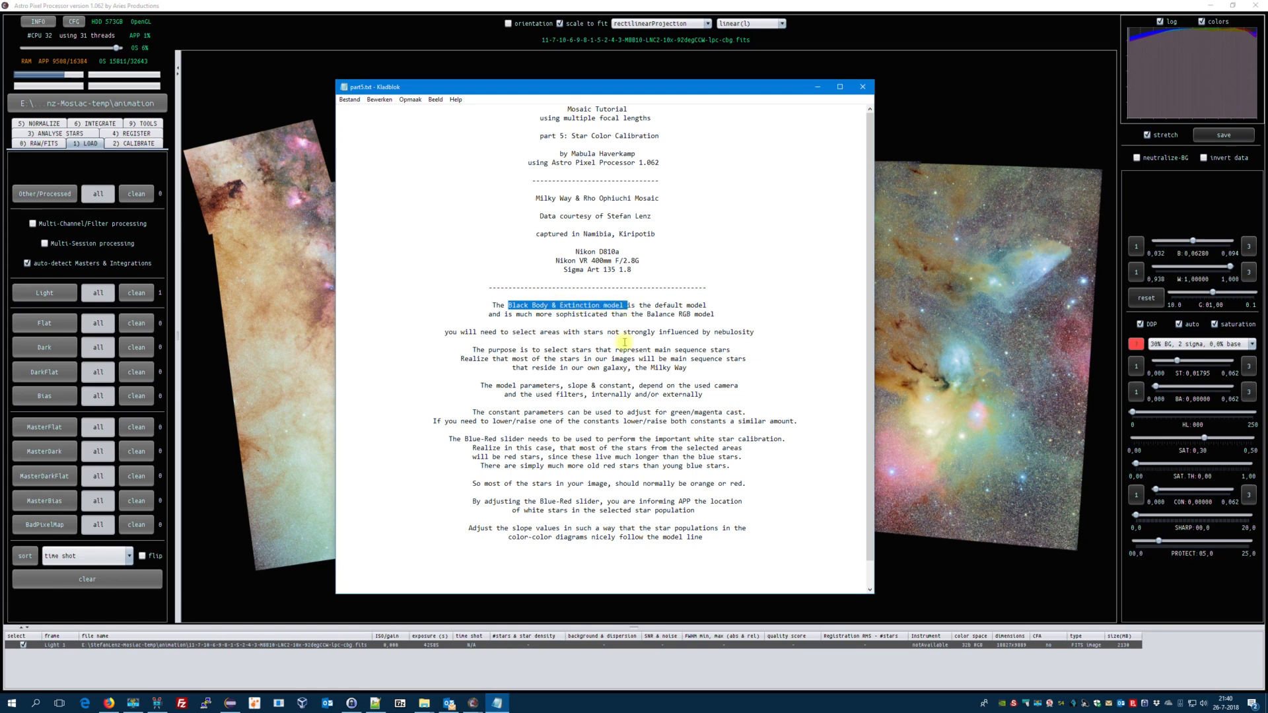
scroll(628, 348, down, 1)
click(627, 347)
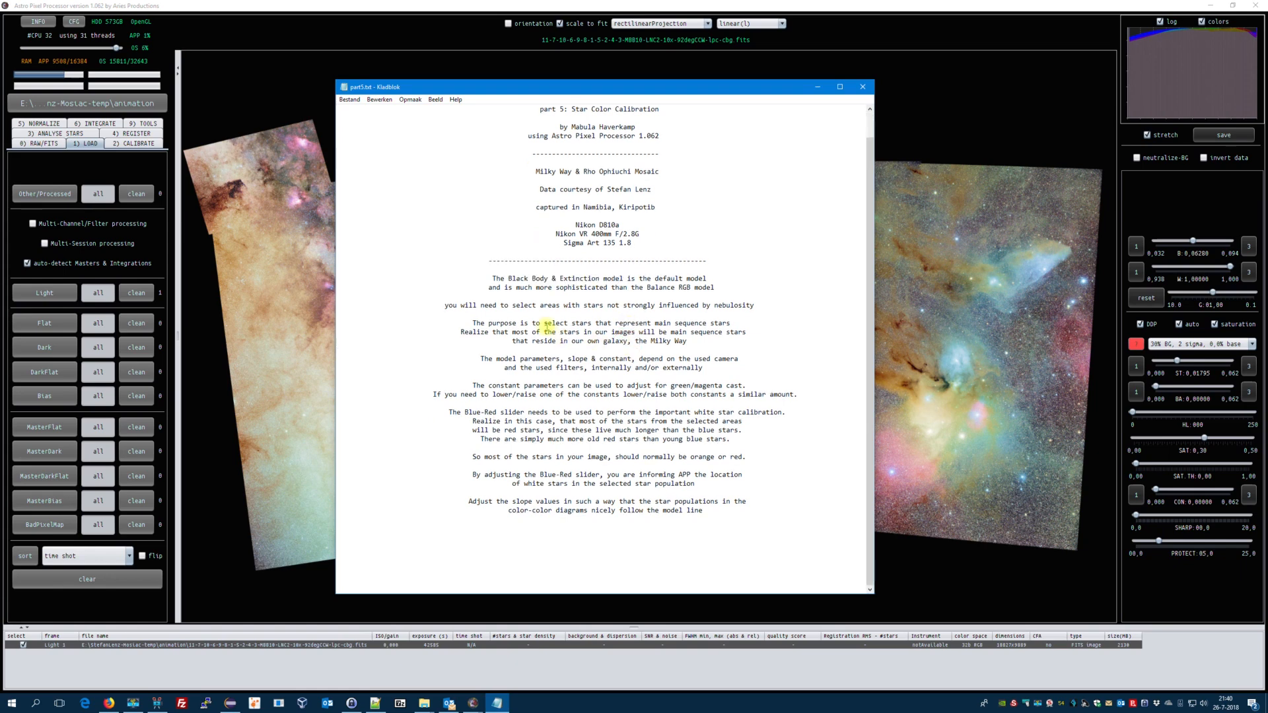
drag(441, 306, 759, 303)
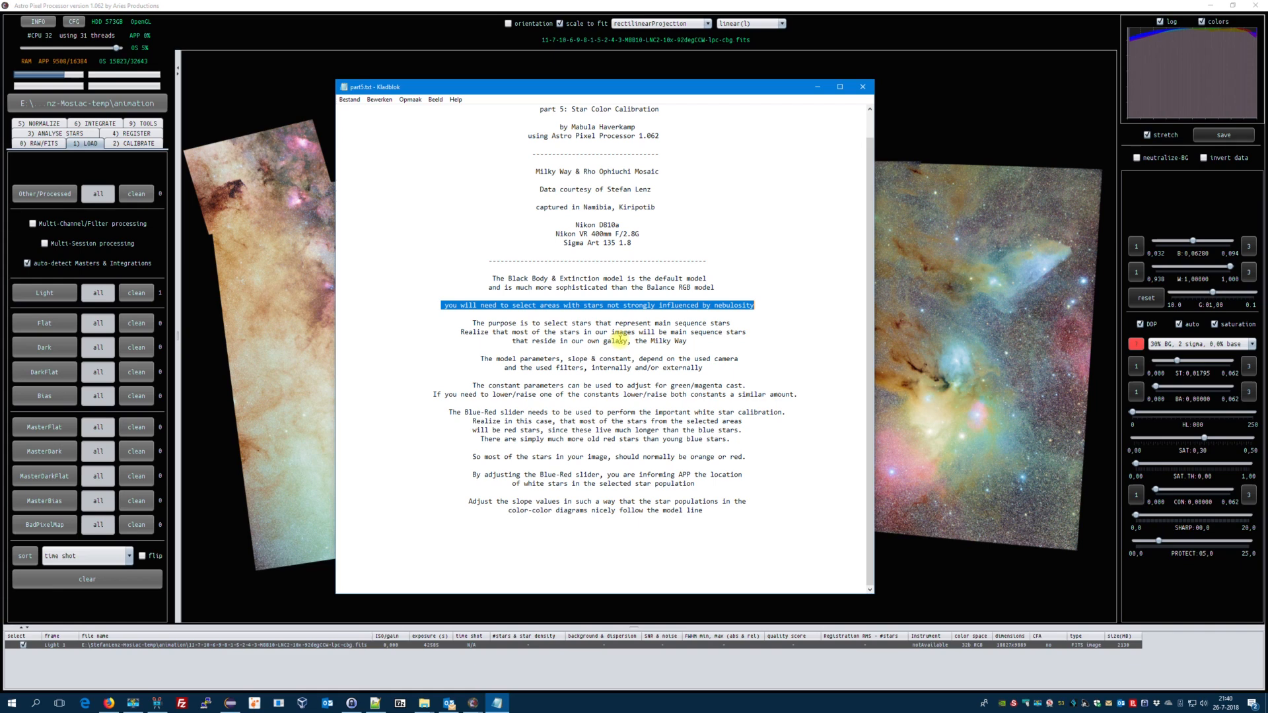
click(561, 323)
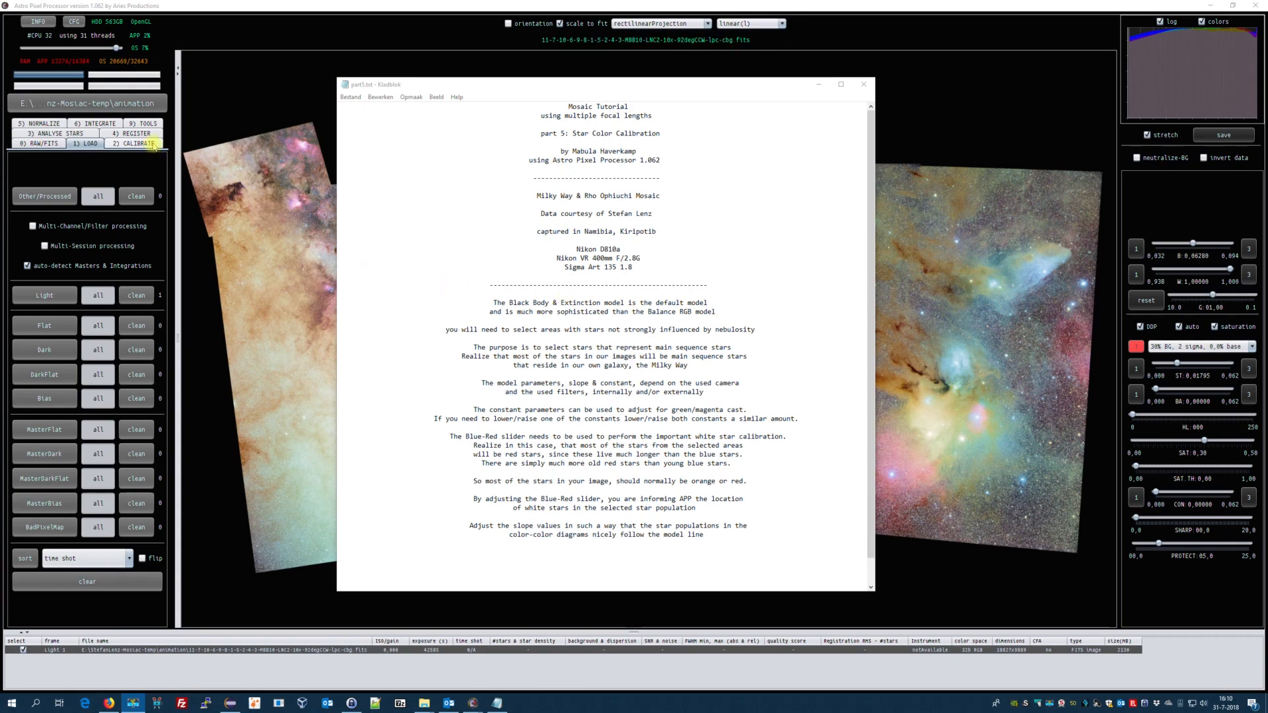
Start star color calibration on the mosaic currently in the image viewer.
click(147, 123)
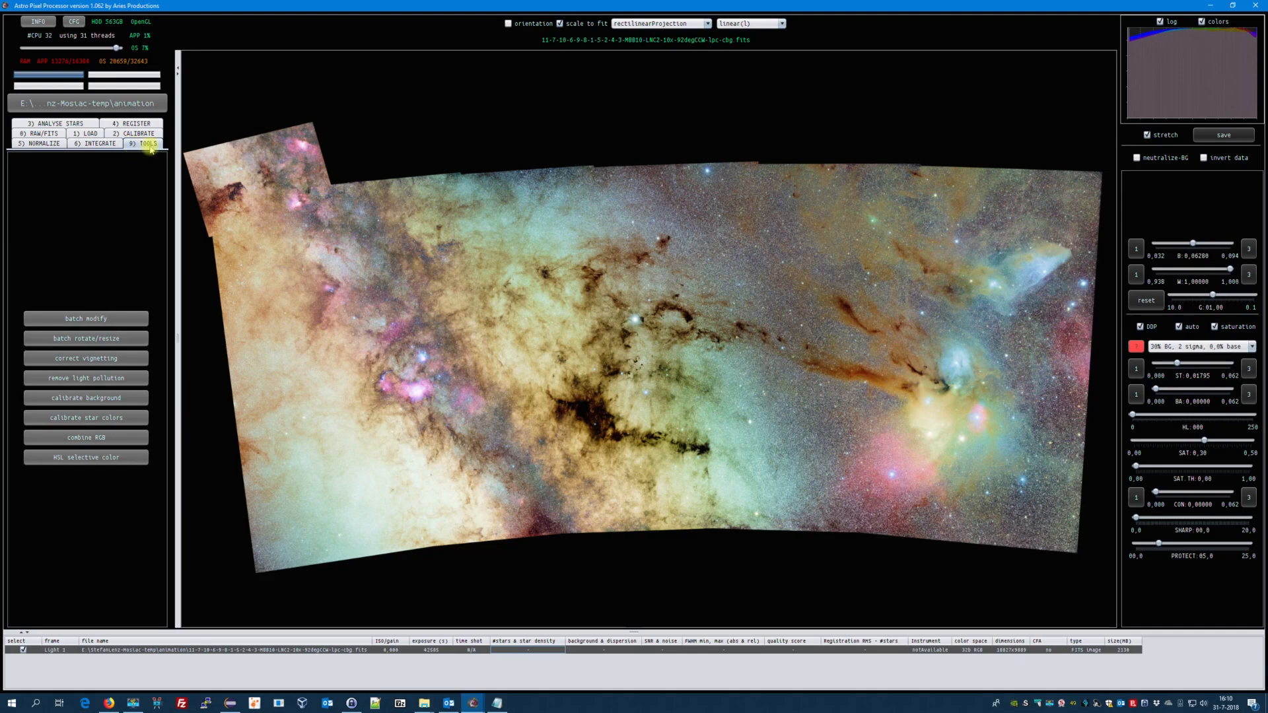
click(88, 418)
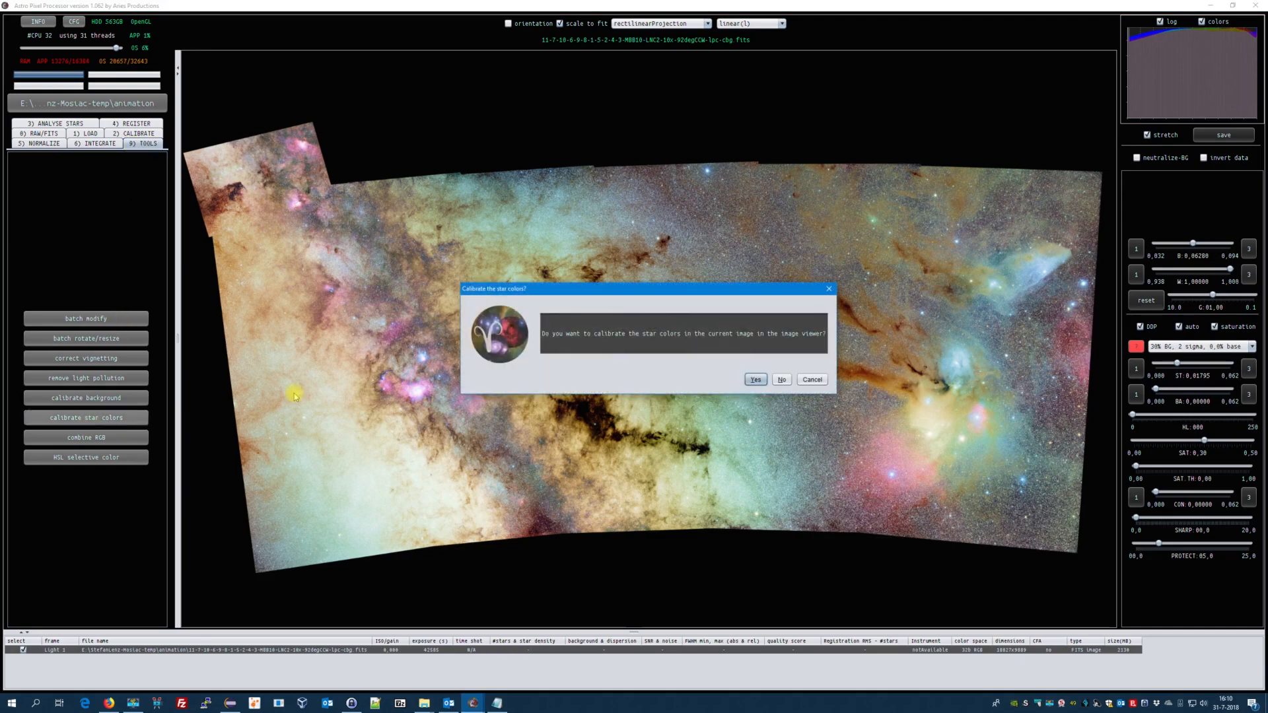
click(756, 380)
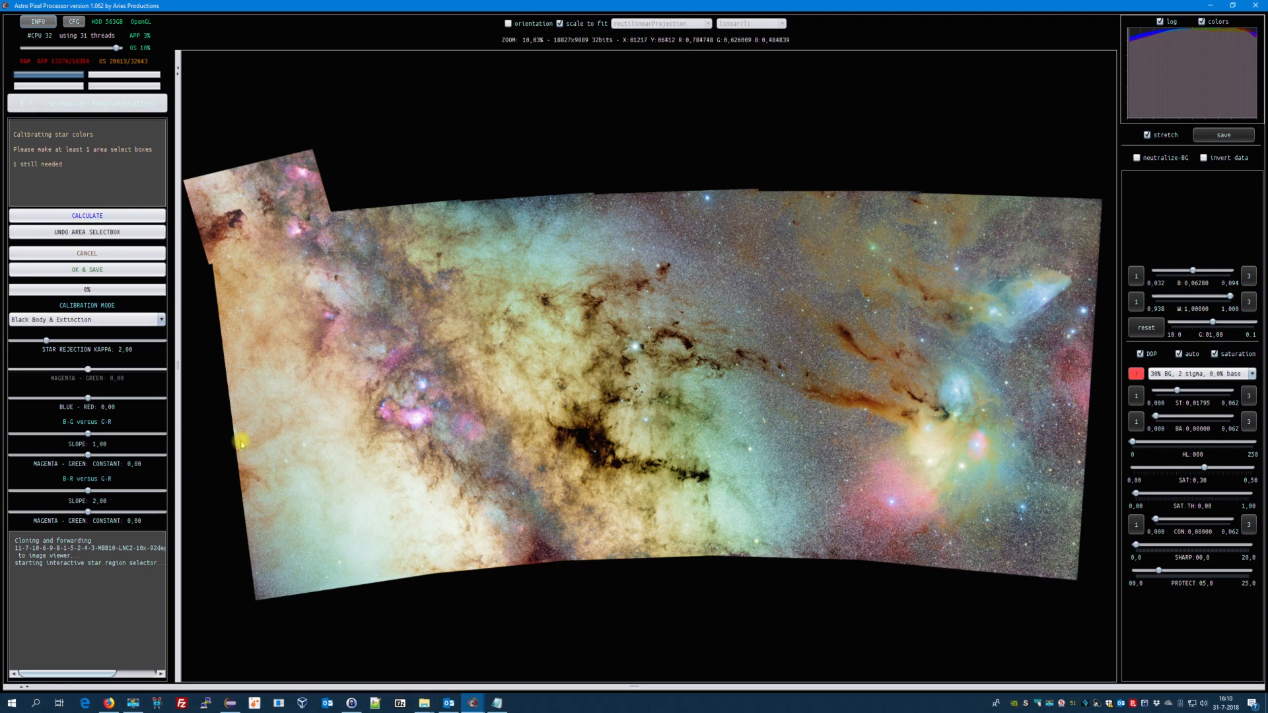
Draw four area select boxes, two lower left, one upper middle and one right of the central dark nebula, and remove an extra box over blue nebulosity.
drag(247, 430, 351, 593)
drag(359, 499, 436, 572)
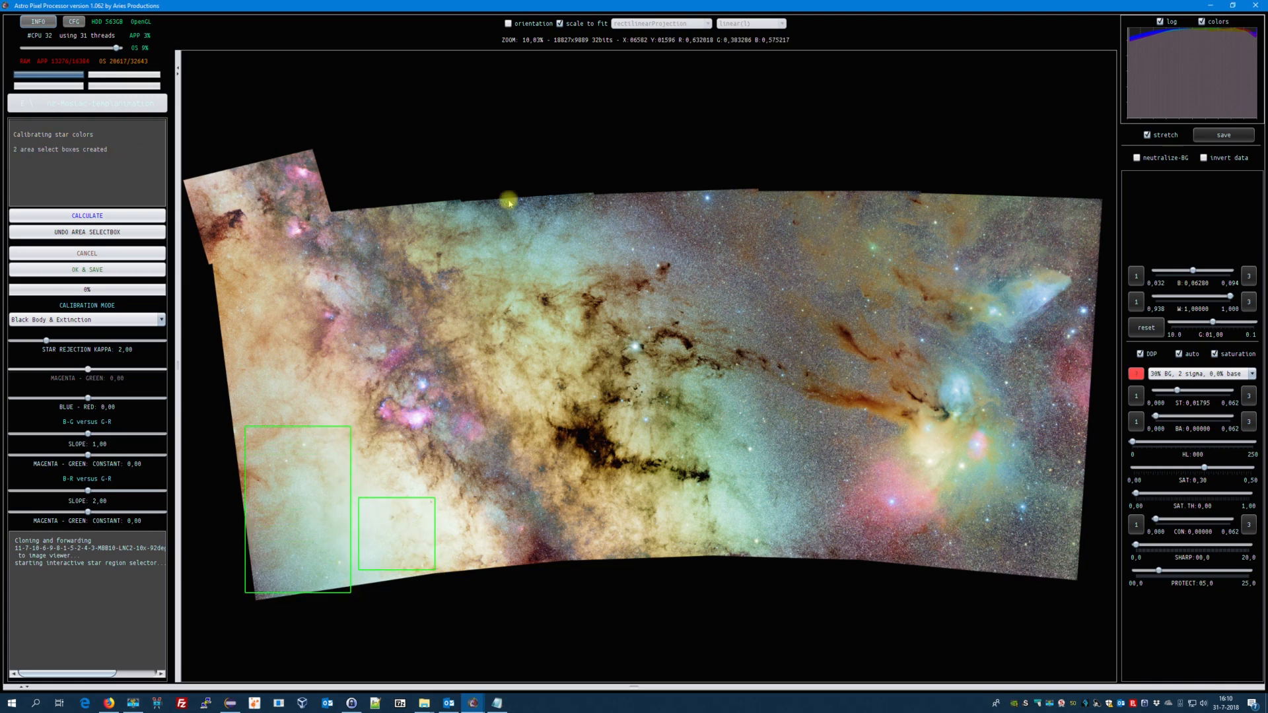
drag(508, 200, 736, 261)
drag(707, 388, 826, 528)
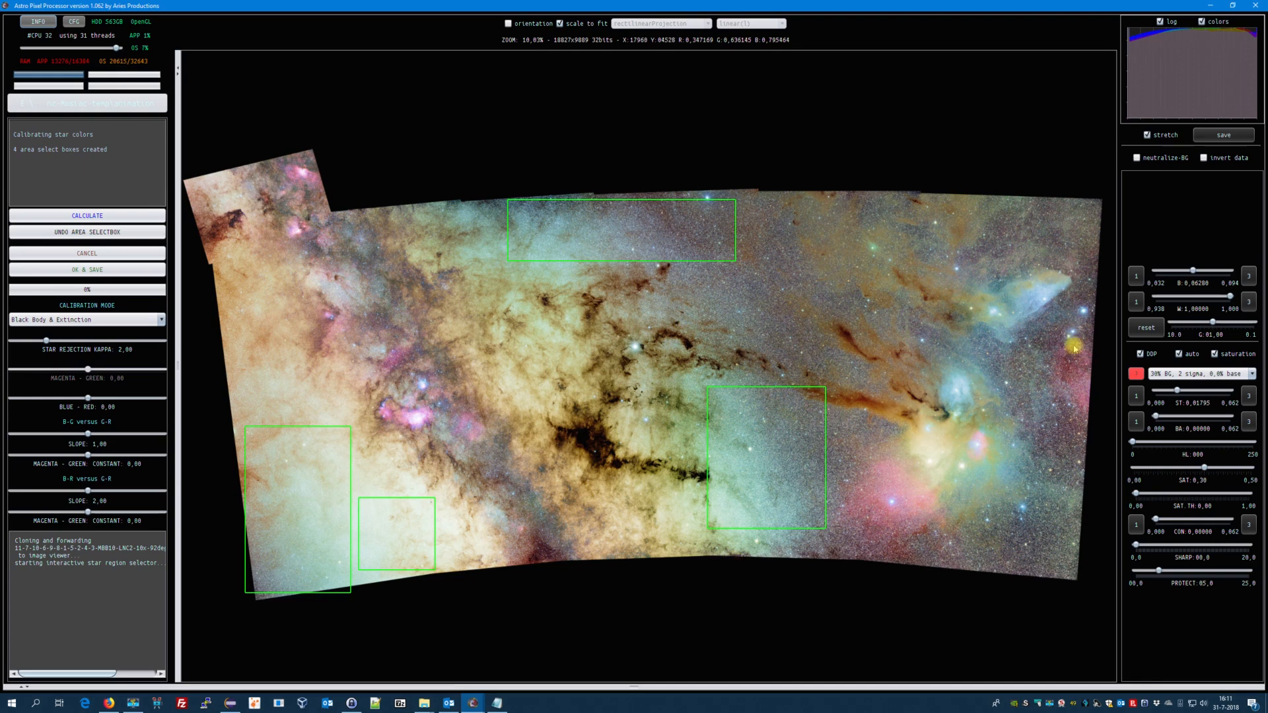
mouse_move(879, 244)
mouse_down()
mouse_move(1031, 304)
mouse_move(1049, 344)
mouse_up()
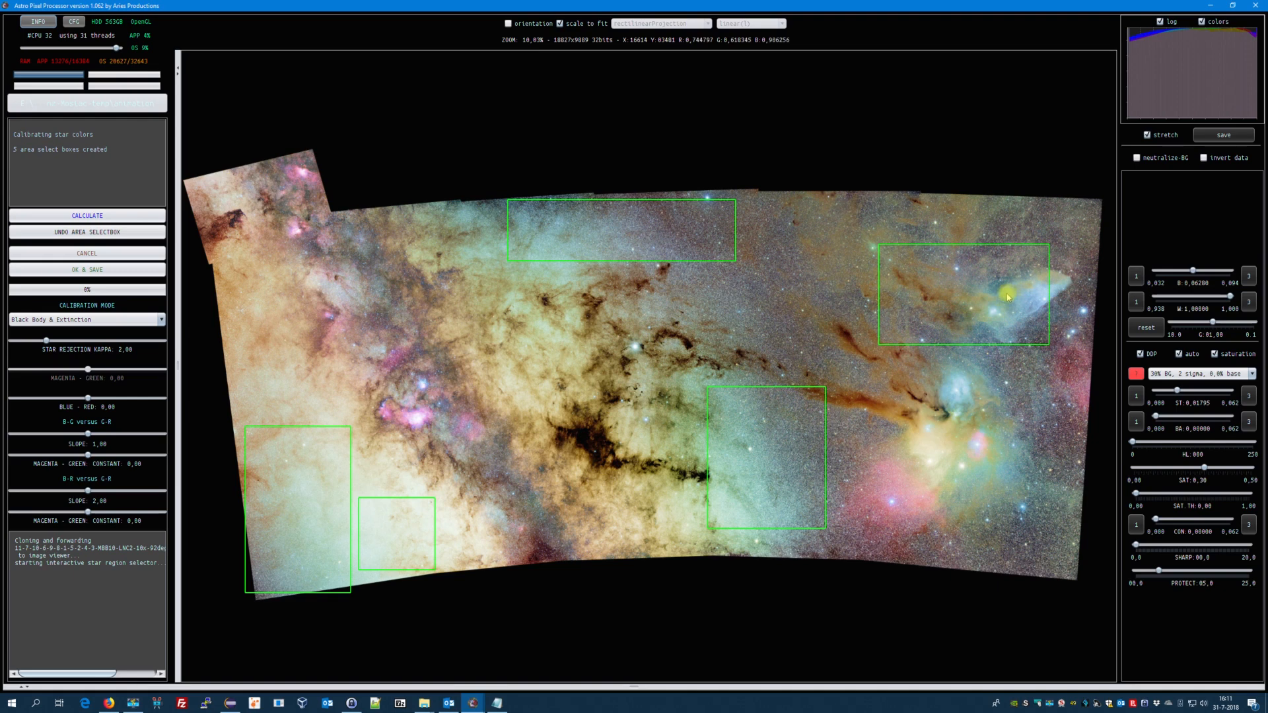
click(113, 233)
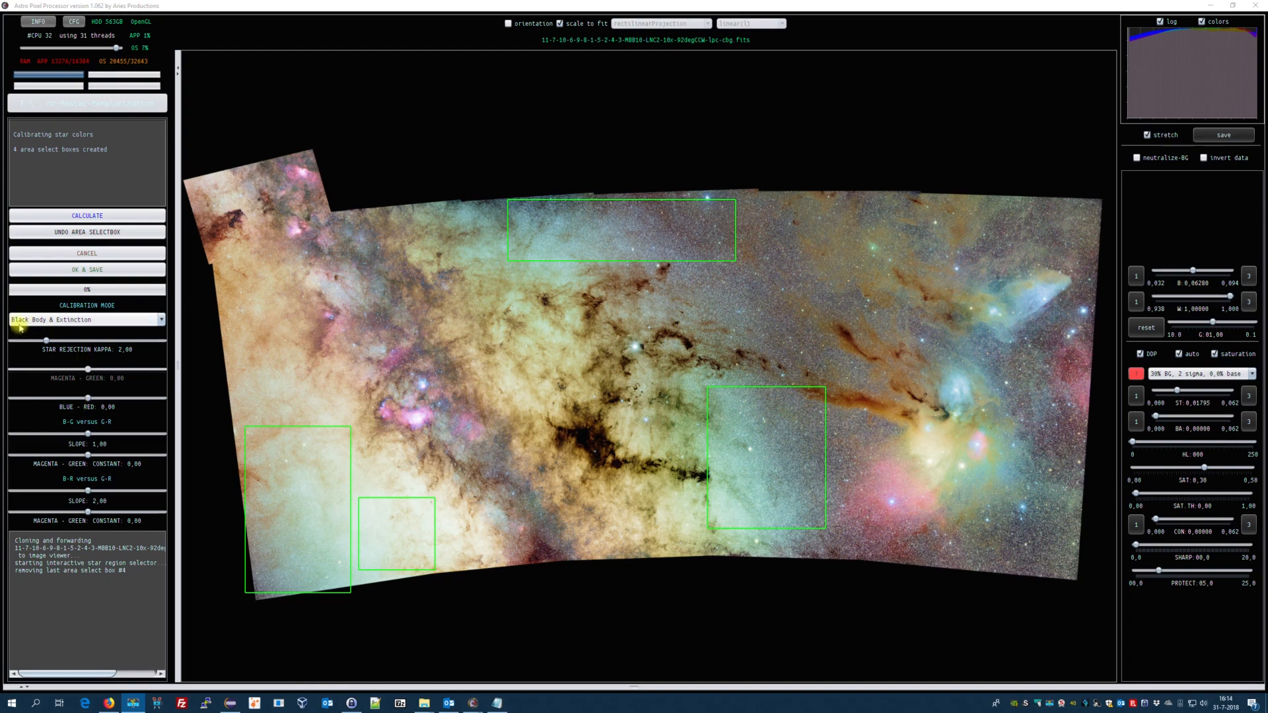
Choose Black Body & Extinction as the calibration mode and calculate the star color calibration.
click(97, 324)
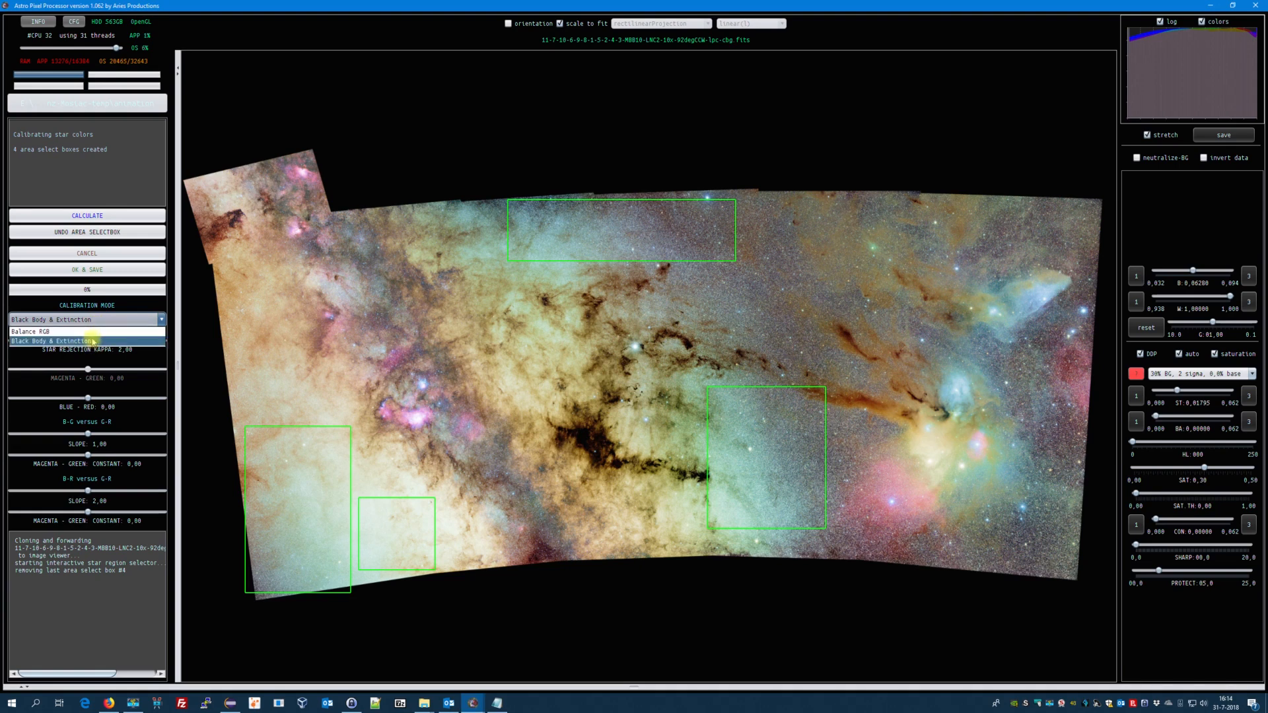
click(94, 341)
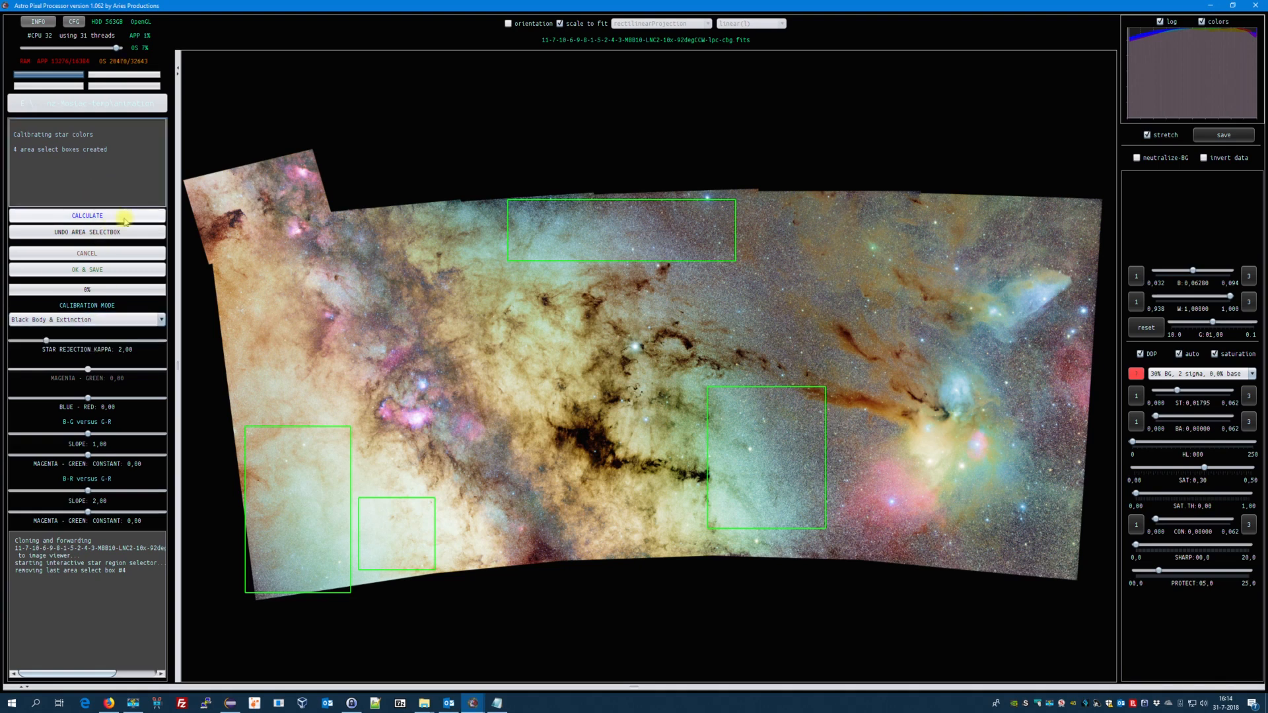
click(88, 217)
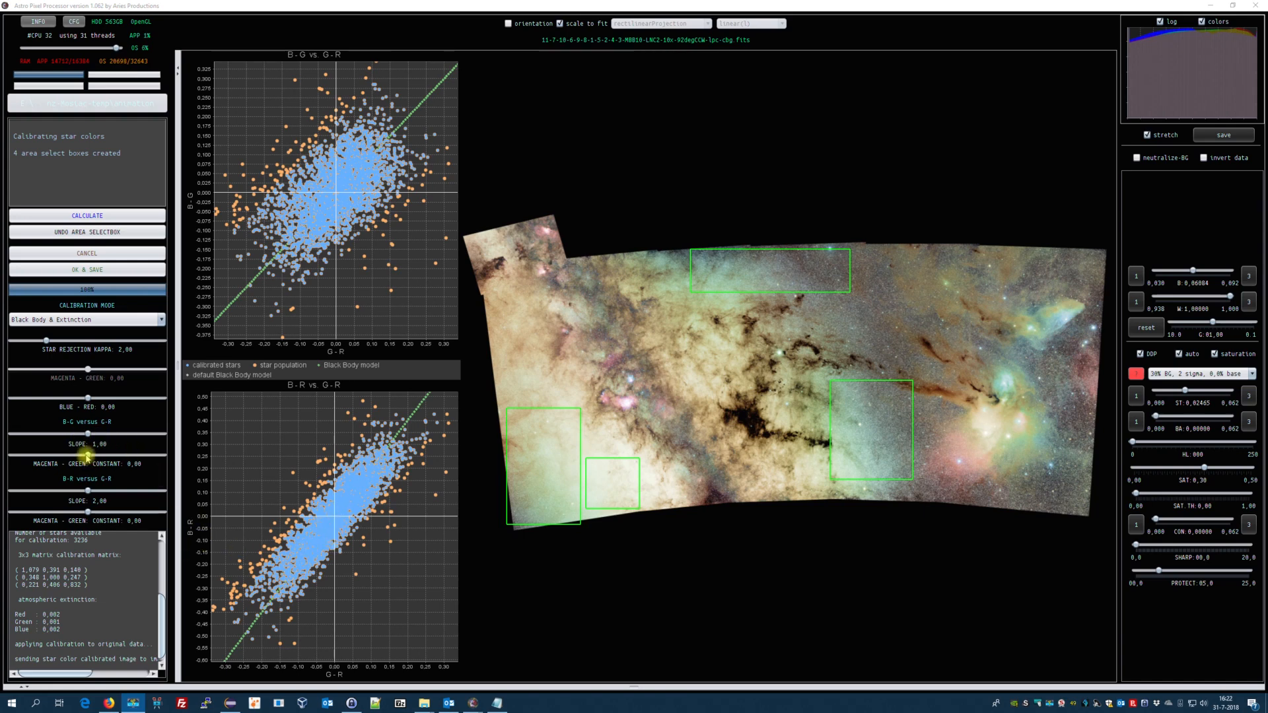
Set the Magenta-Green constants of both color diagrams to -0.10 and recalculate the calibration.
drag(86, 455, 81, 454)
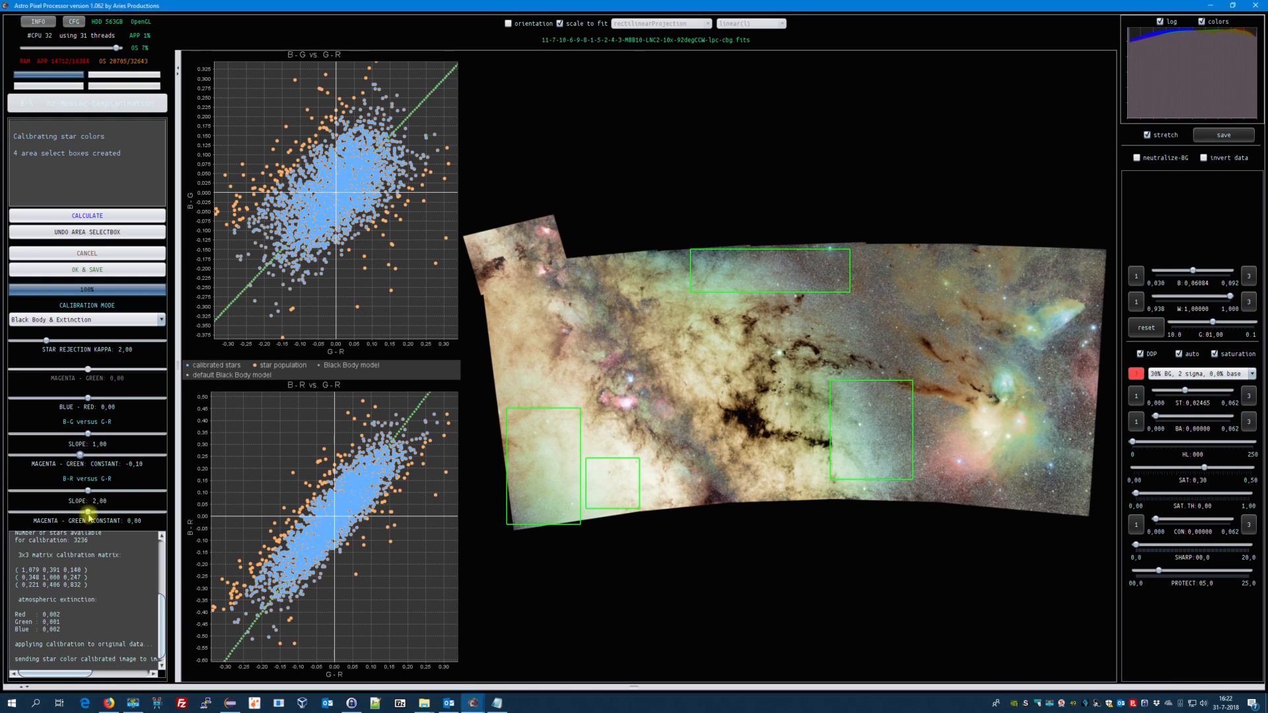
drag(88, 512, 84, 514)
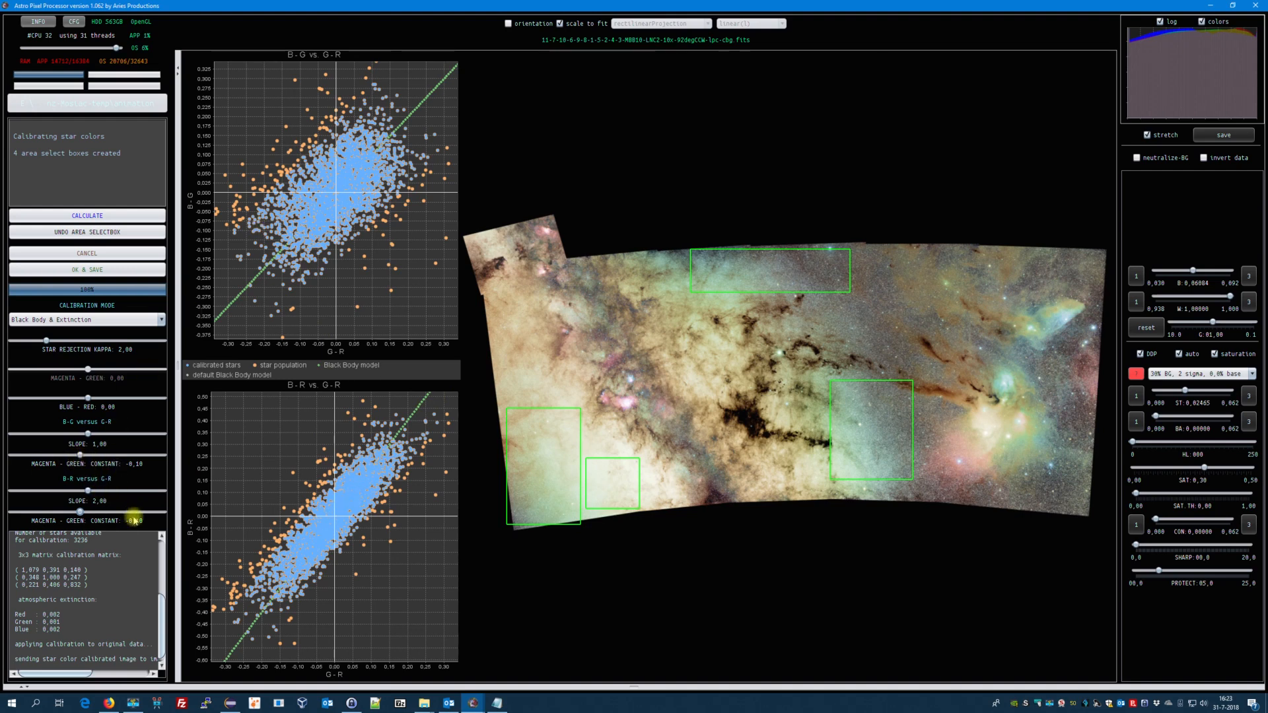
click(115, 218)
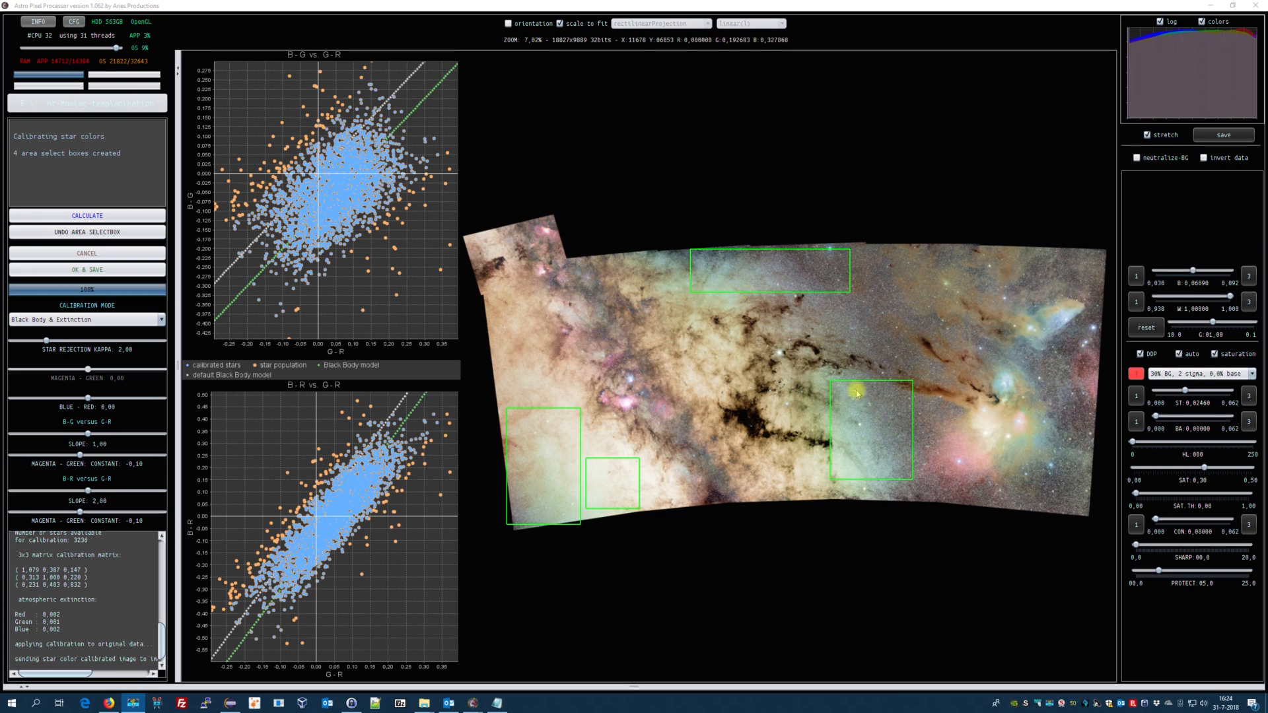
Lower both Magenta-Green constants to -0.15 and recalculate the star color calibration.
click(78, 455)
key(Down)
key(Down)
key(Down)
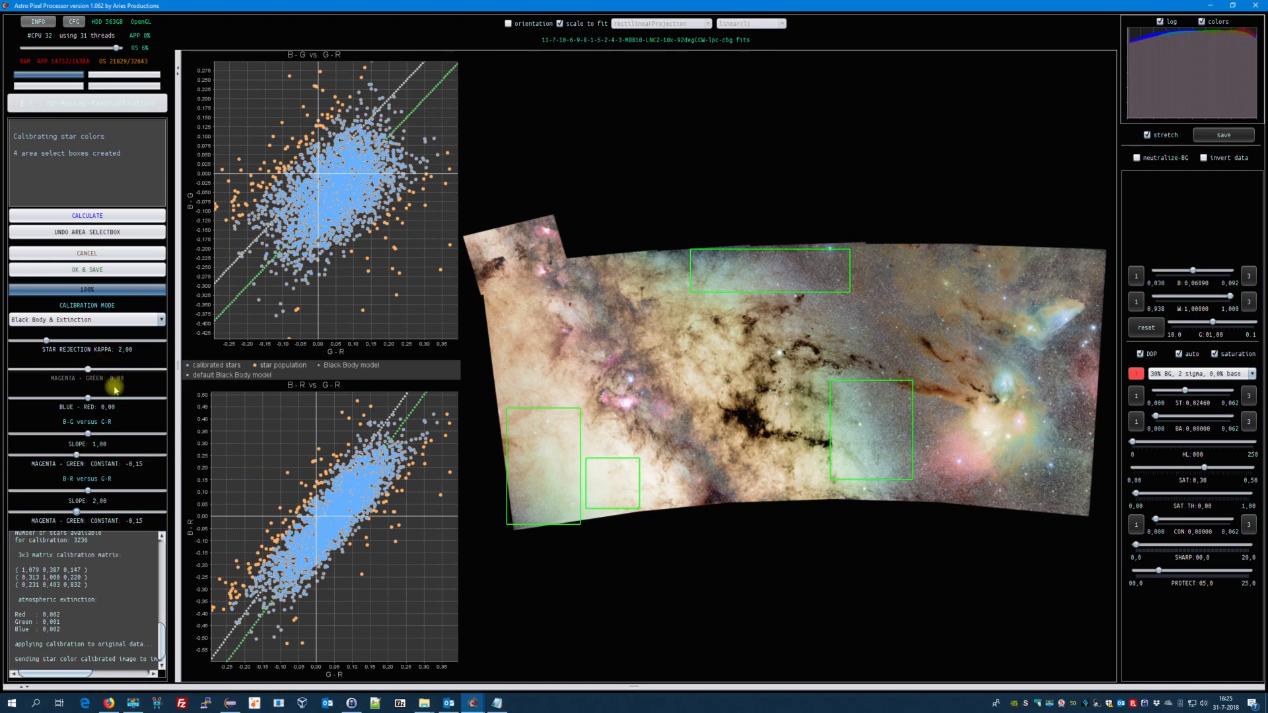
click(85, 216)
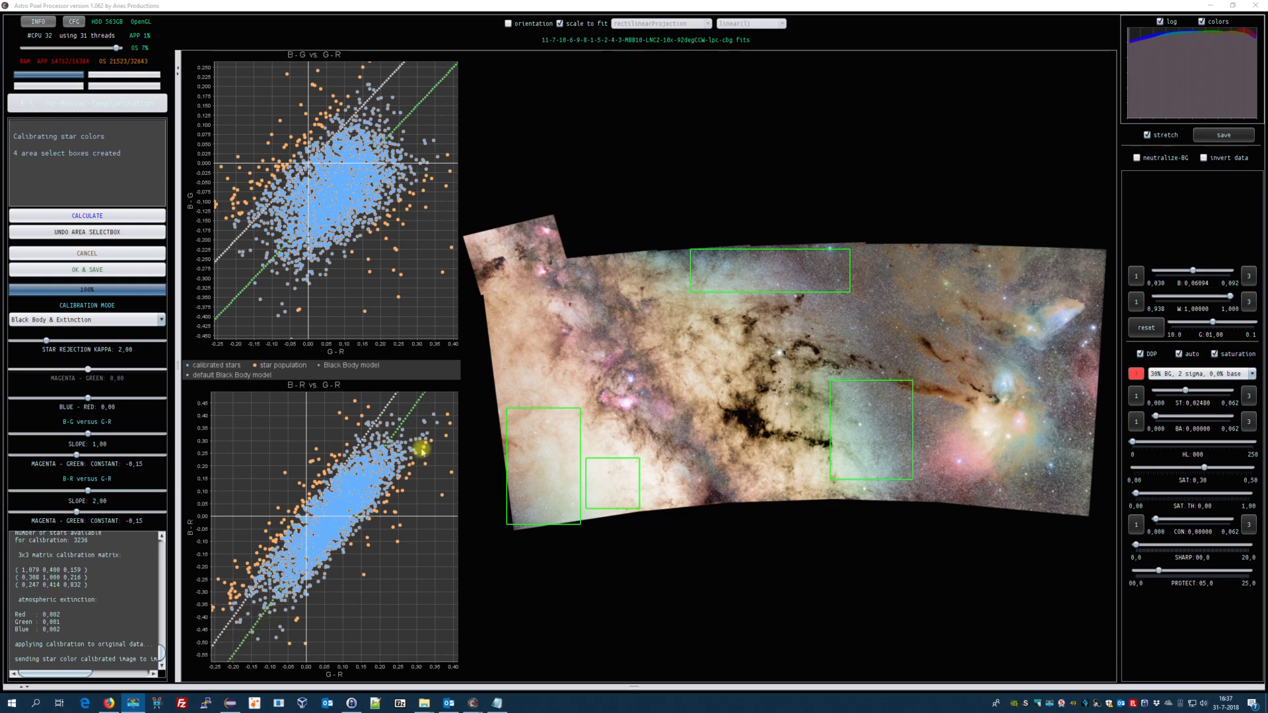
Set the B-R versus G-R slope to 1.80 and the B-G versus G-R slope to 0.90, and recalculate.
click(88, 490)
drag(88, 490, 85, 492)
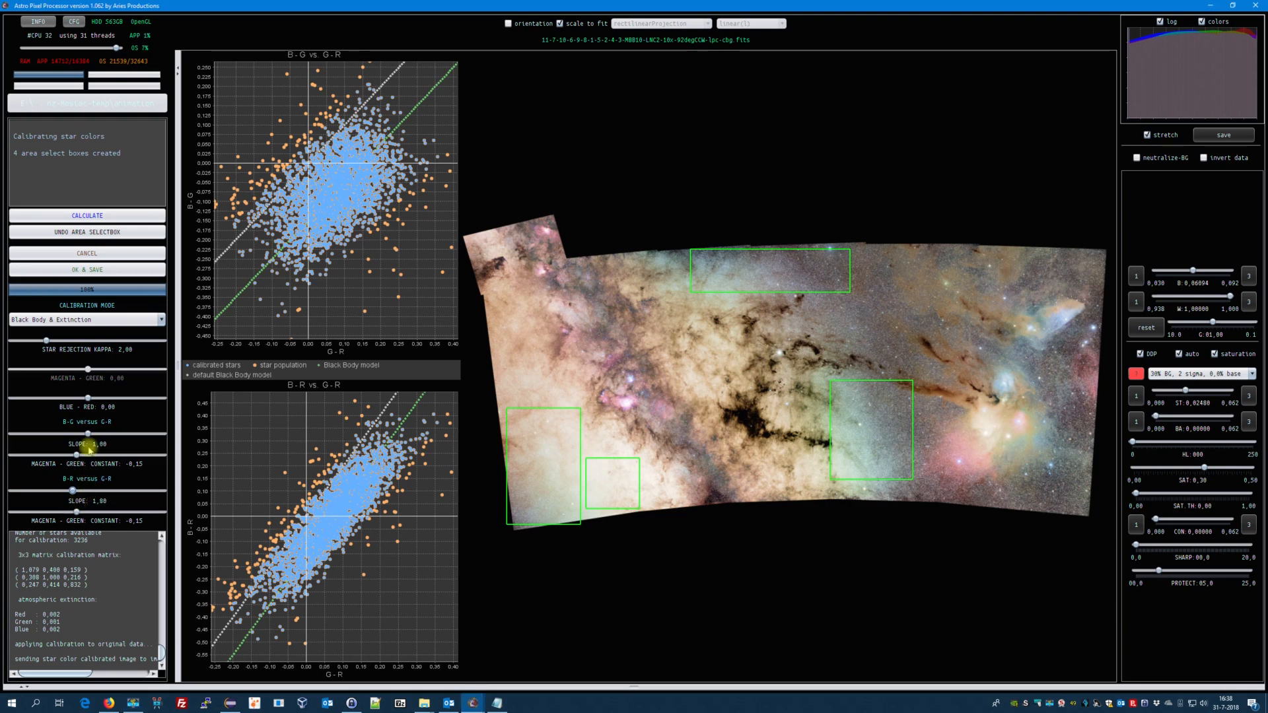
drag(88, 436, 80, 450)
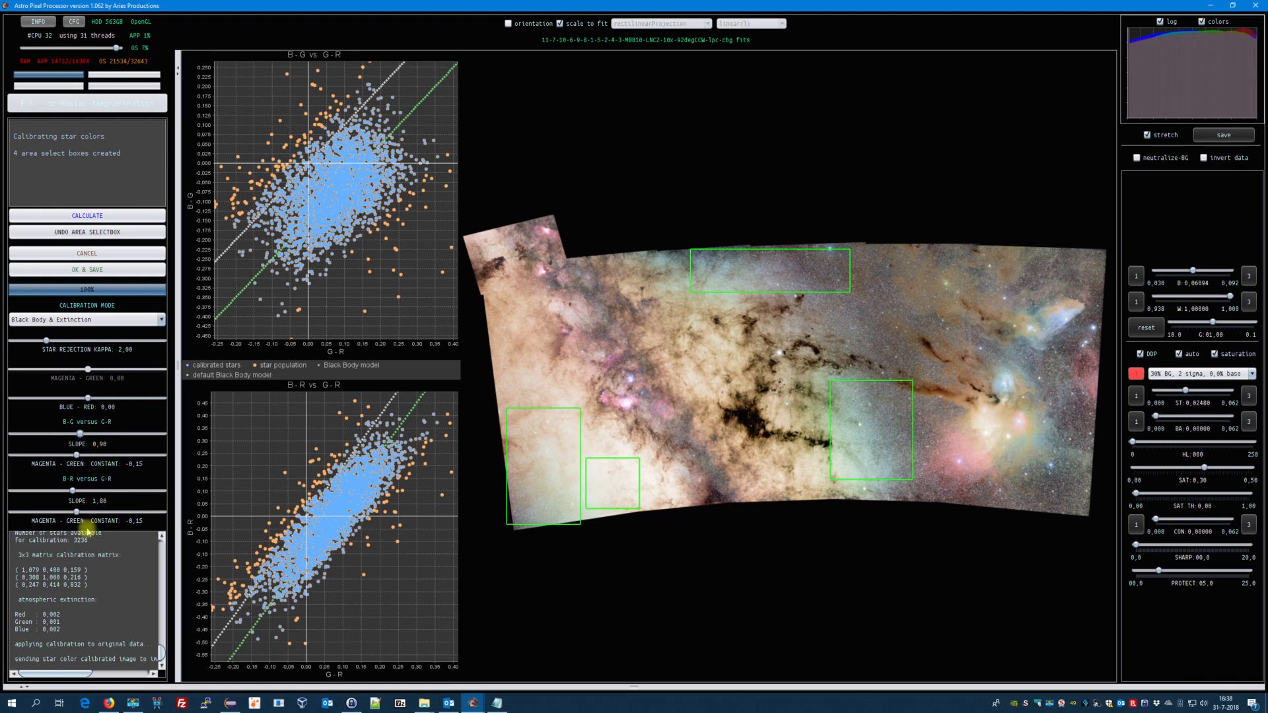
click(103, 216)
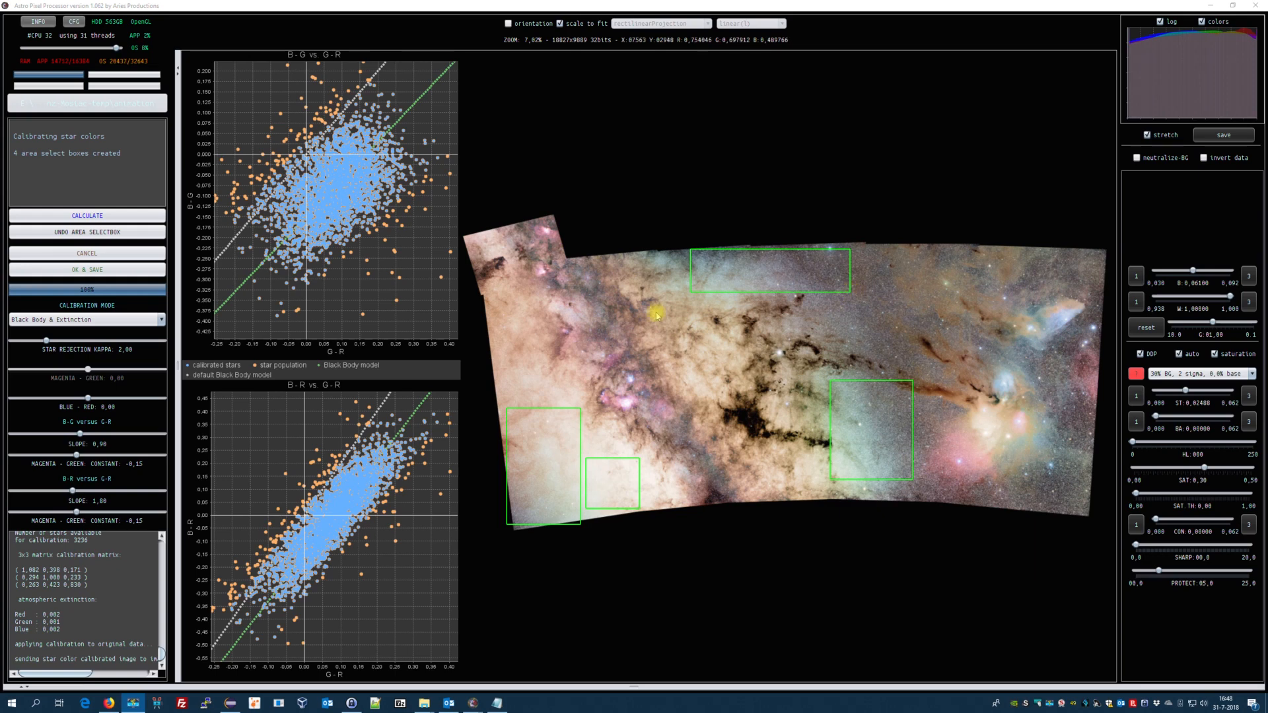
Raise the star rejection kappa to 3.00 and recalculate the star color calibration.
click(44, 341)
drag(51, 342, 61, 344)
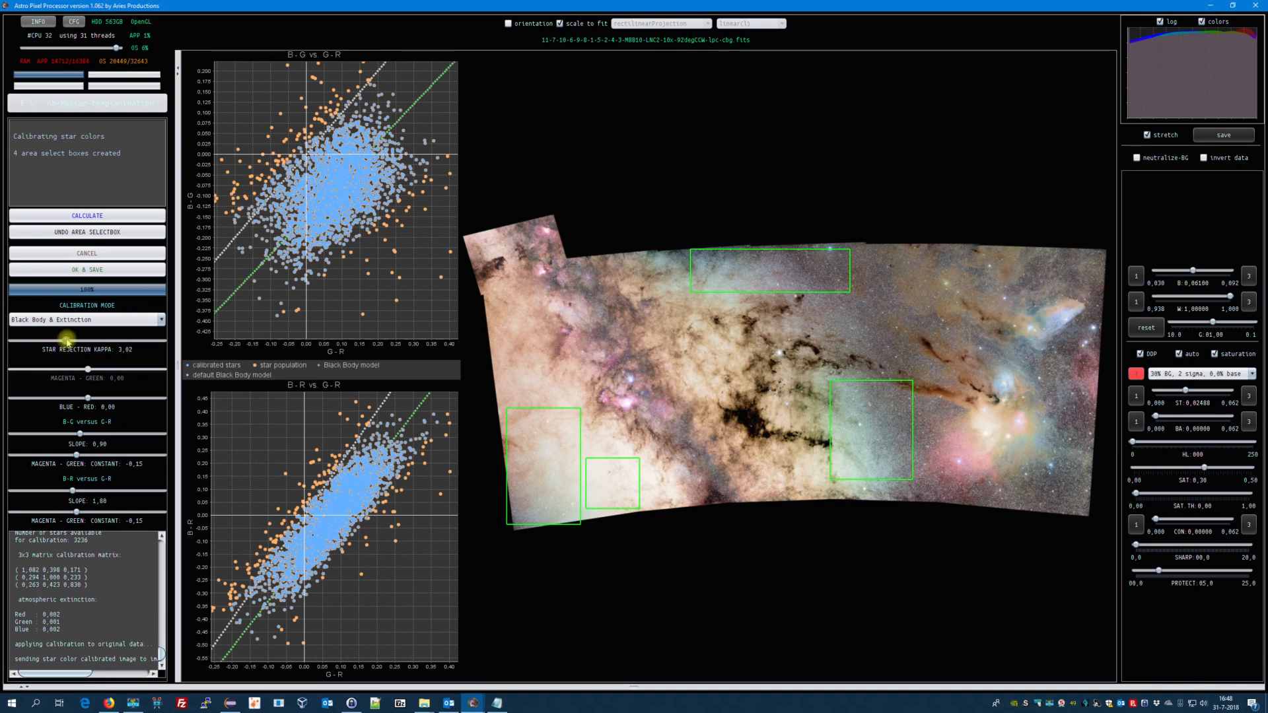
key(Down)
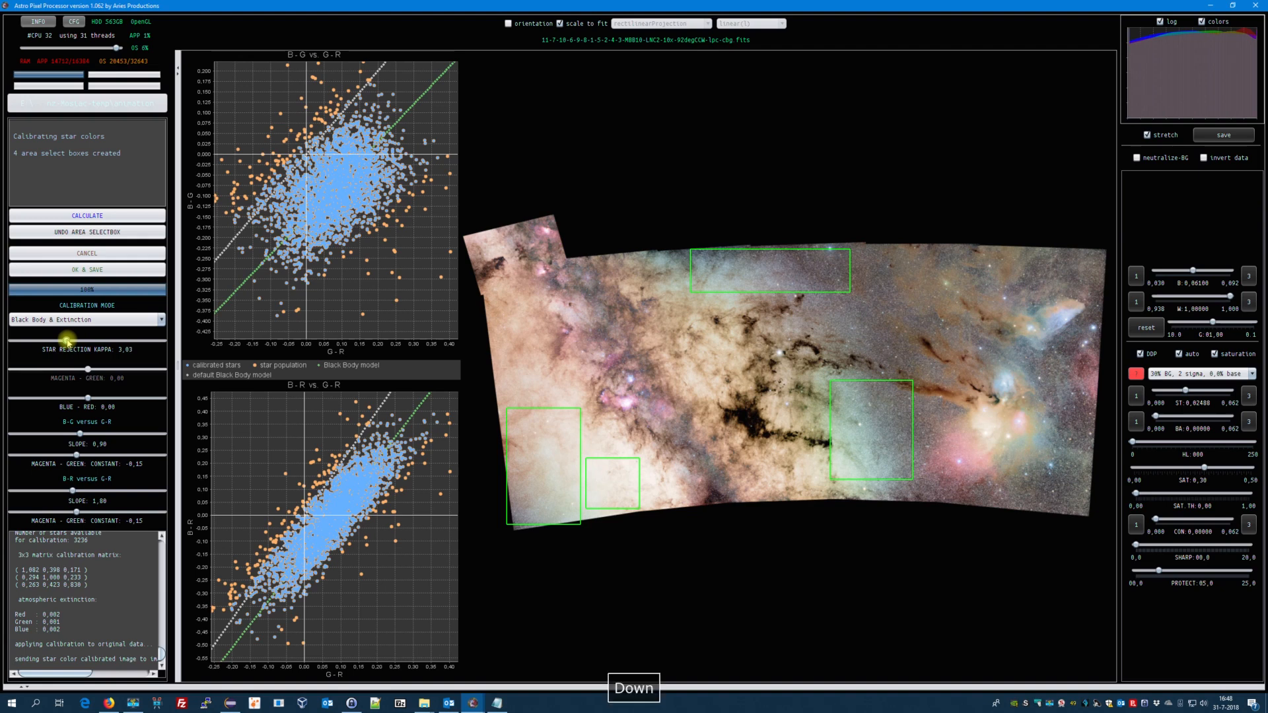
key(Down)
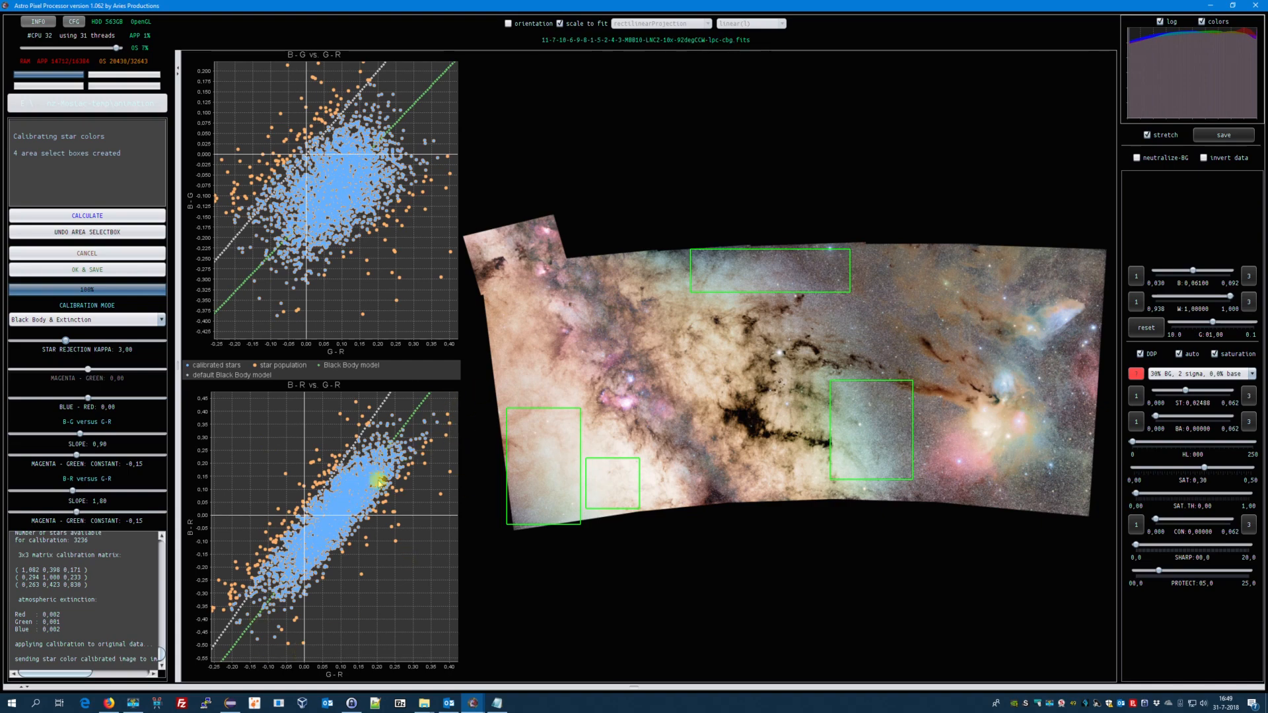
click(112, 215)
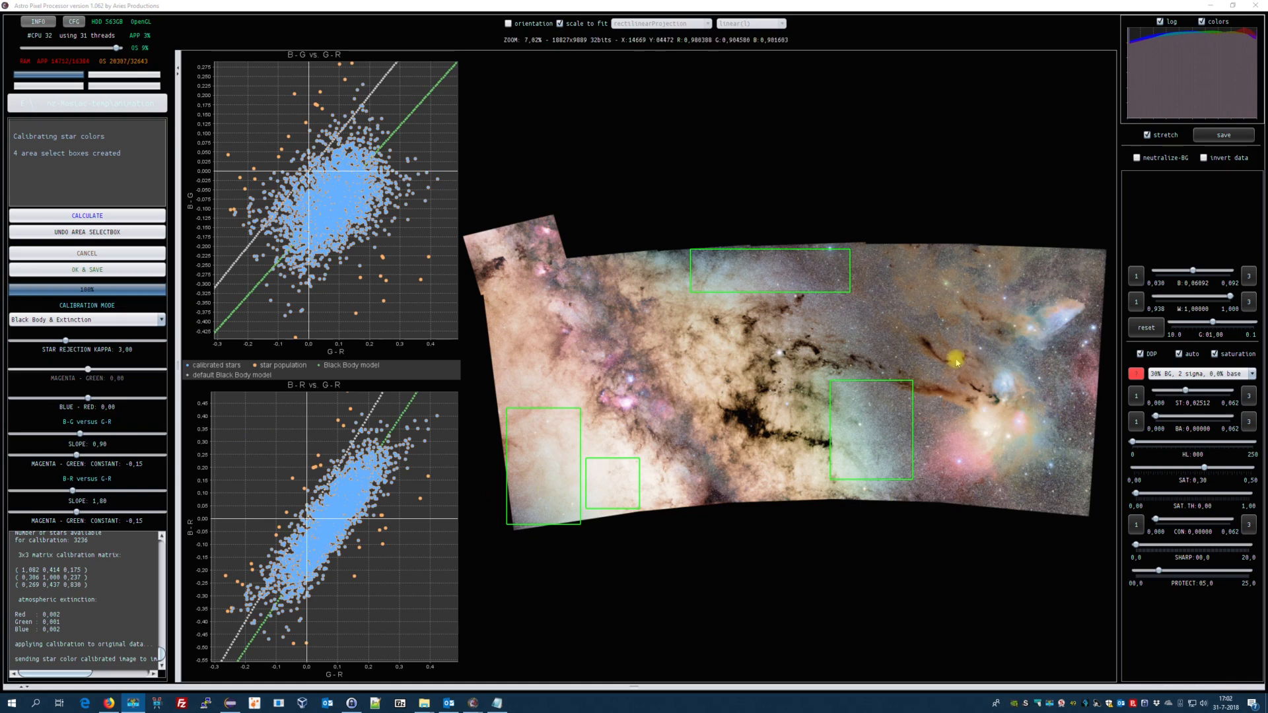
Set the Blue-Red value to 0.10 and recalculate the calibration to shift the white star location.
scroll(1056, 395, up, 3)
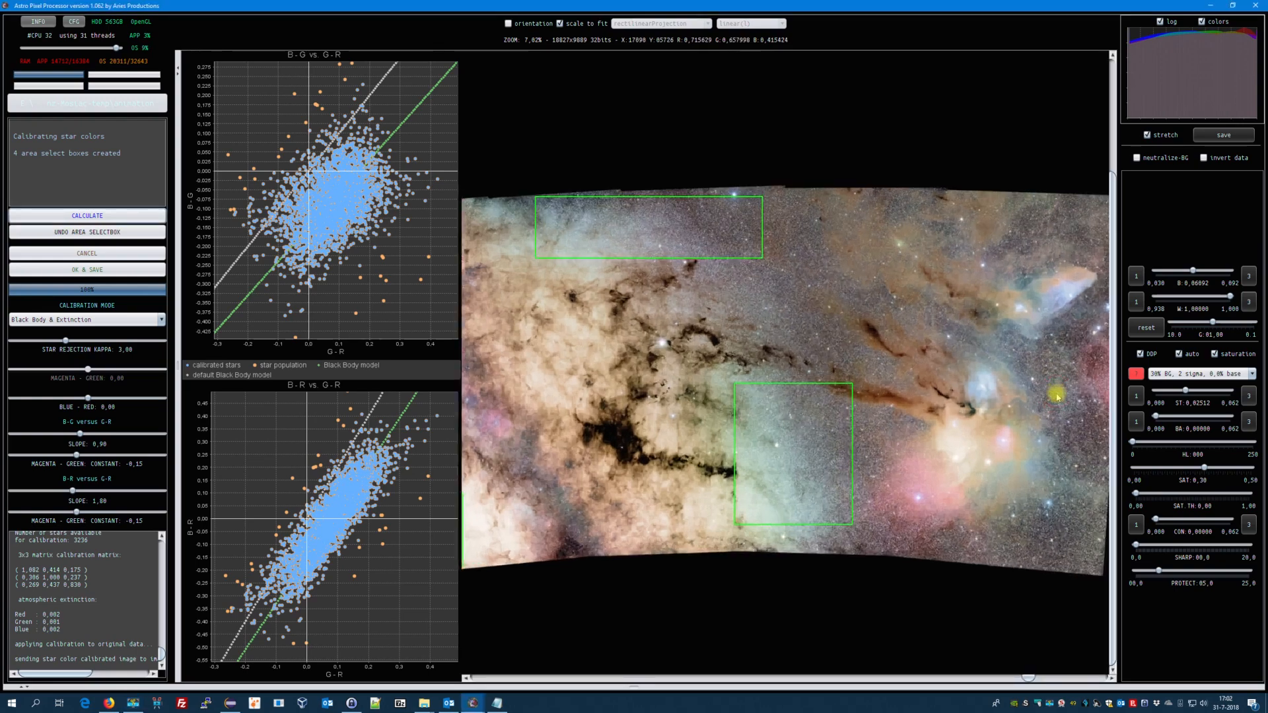
scroll(1026, 409, up, 3)
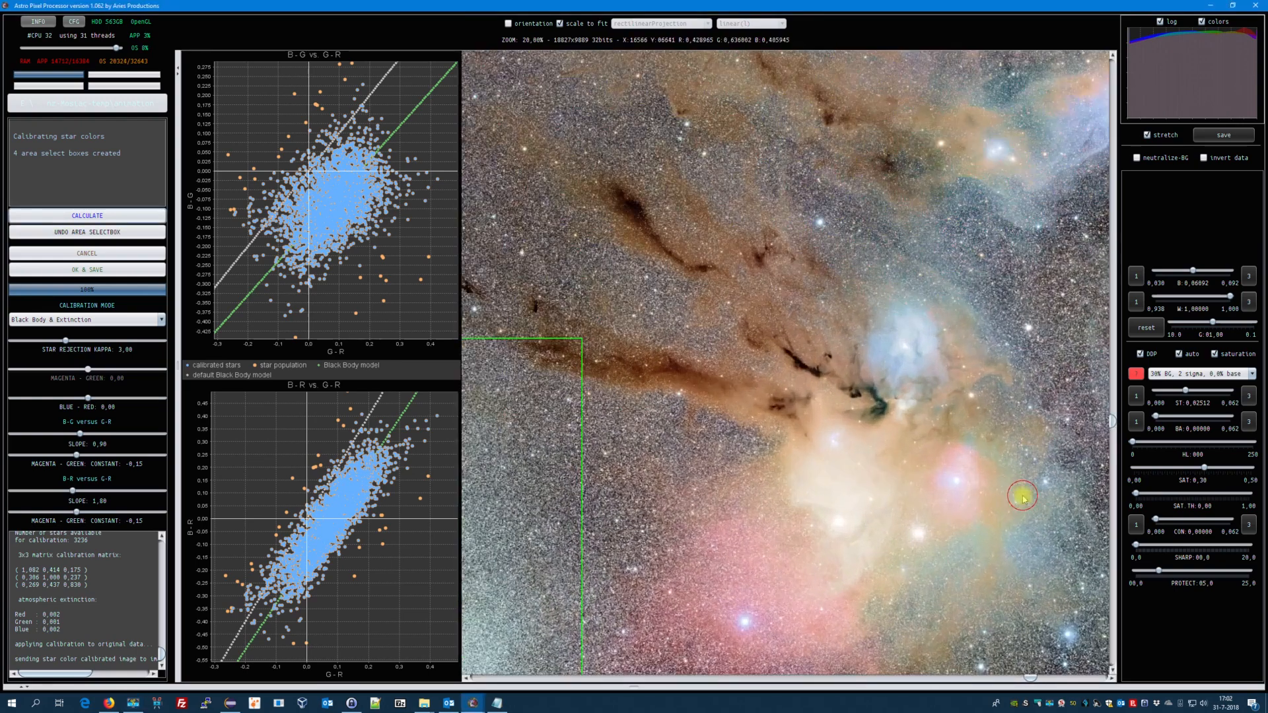
drag(1112, 439, 1108, 526)
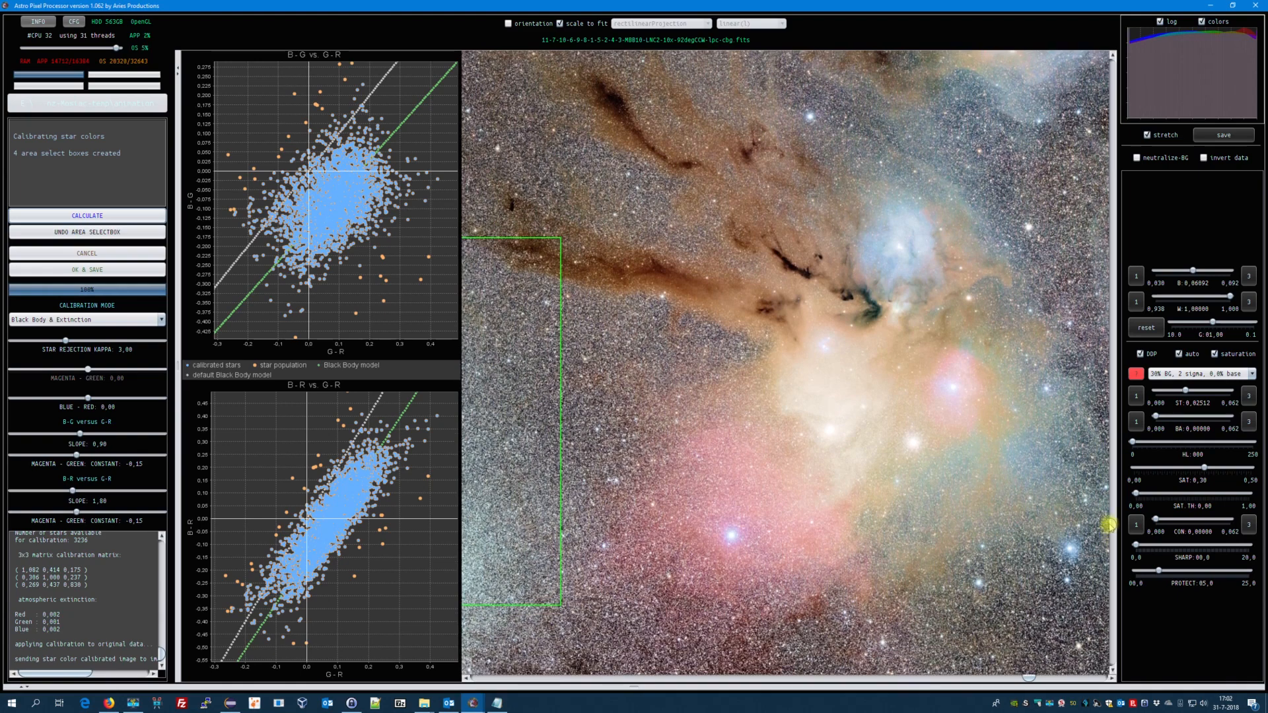
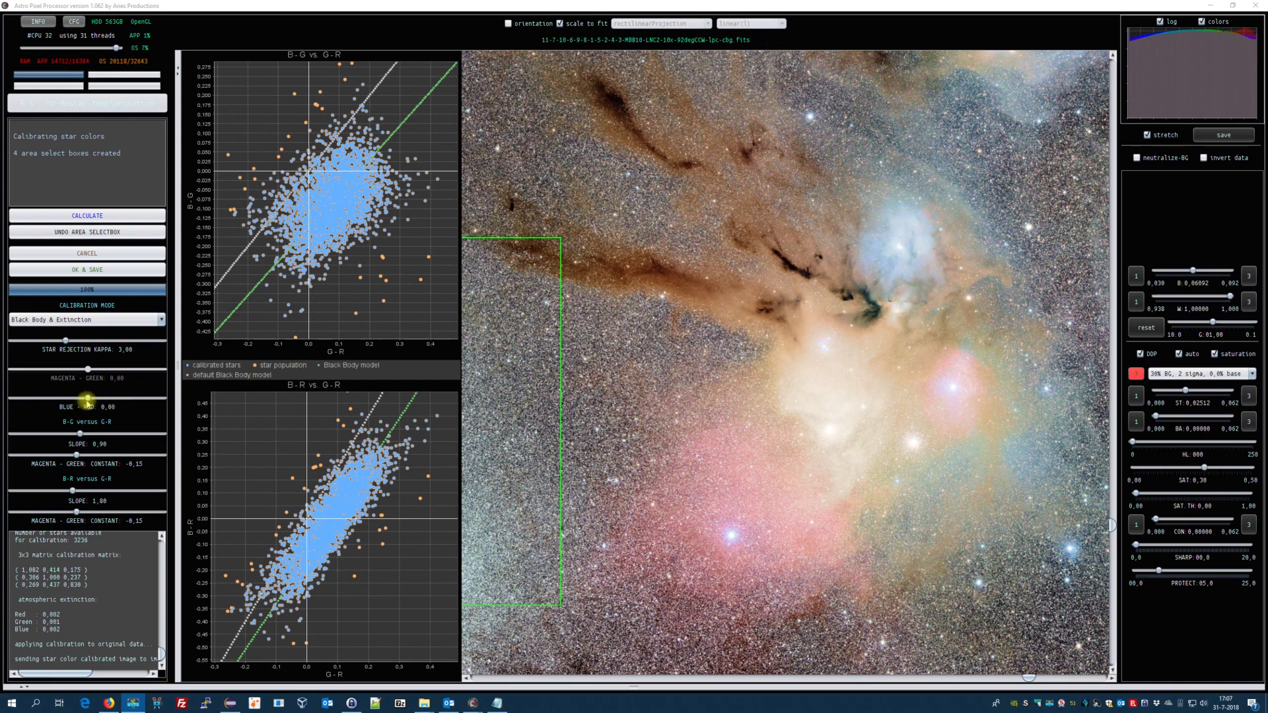
click(87, 400)
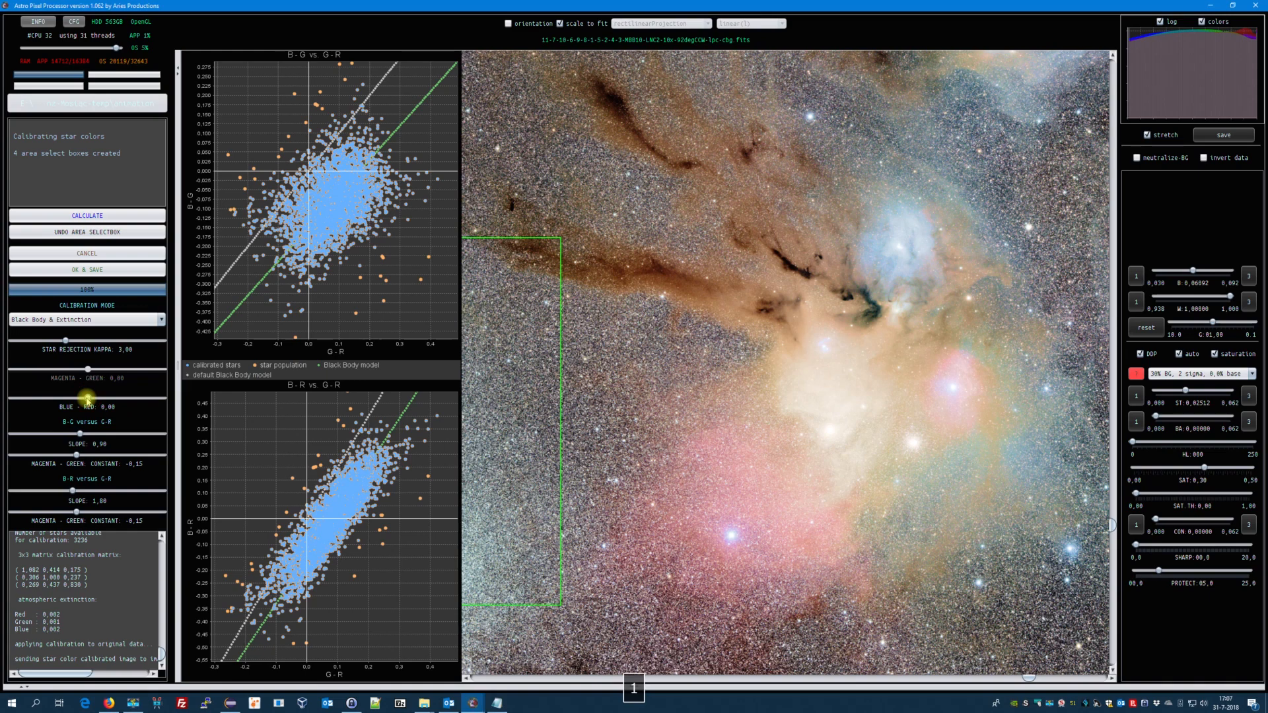
drag(87, 399, 94, 399)
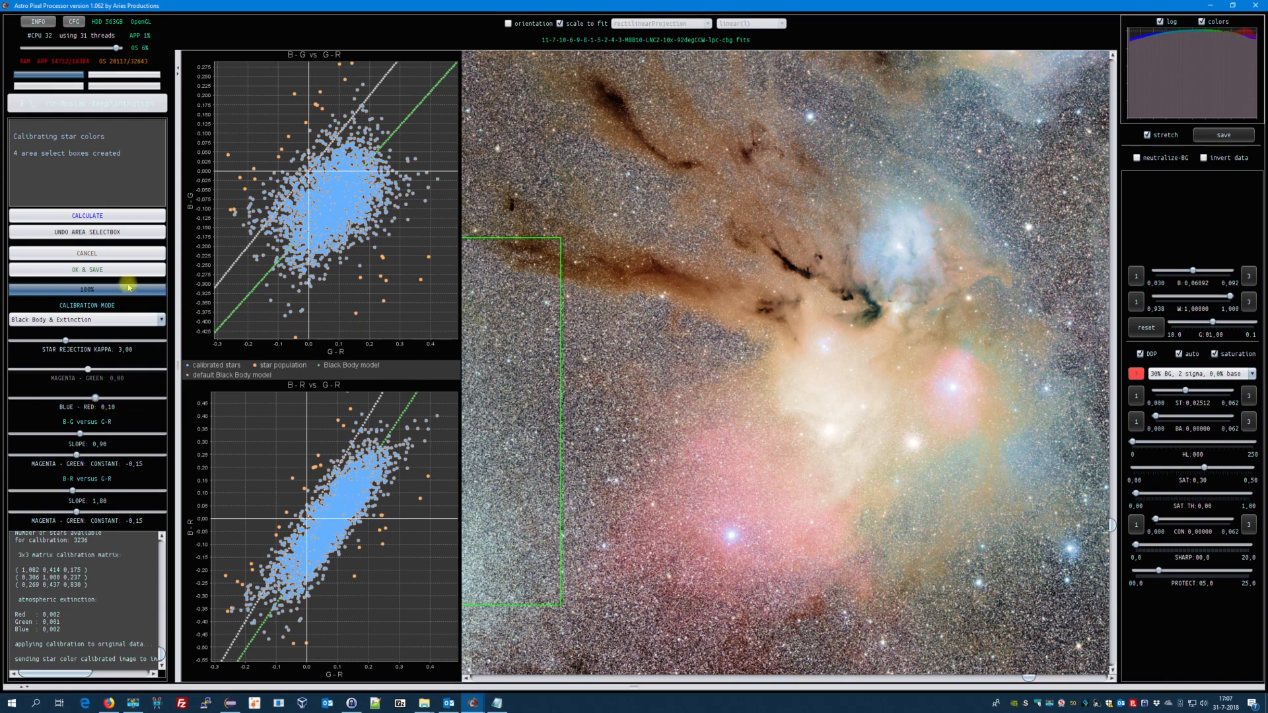
click(106, 217)
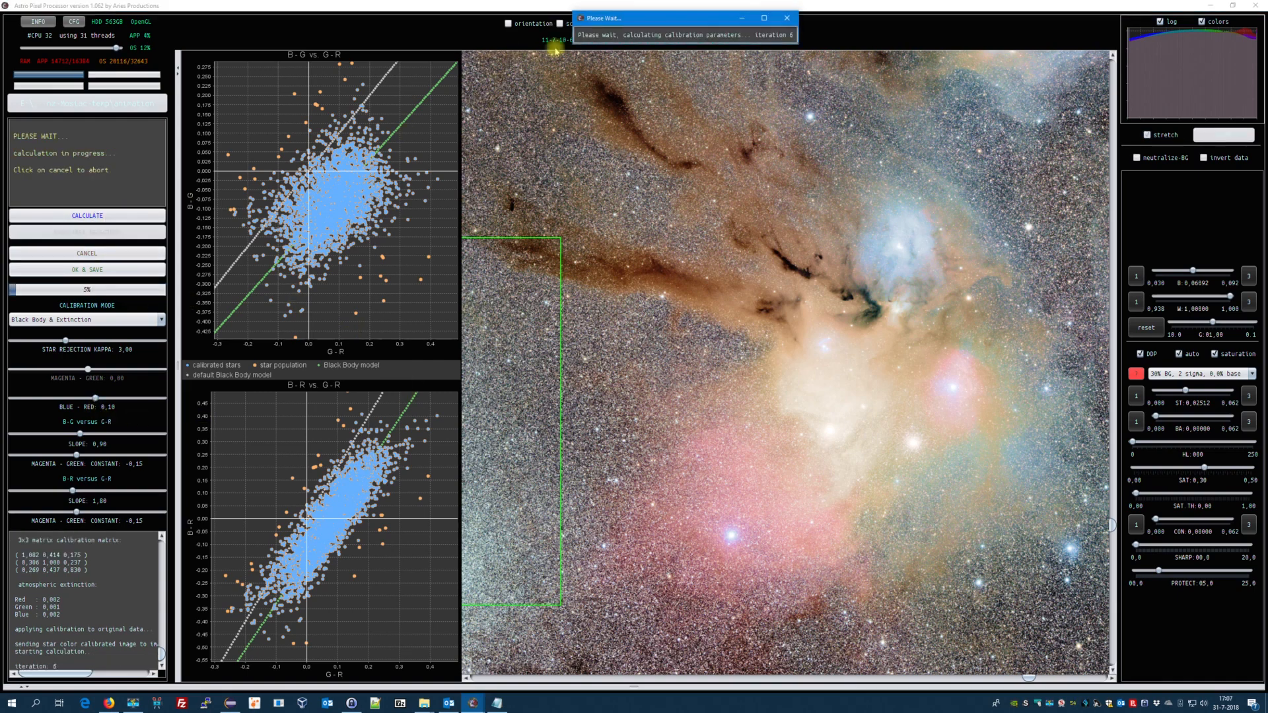
drag(623, 10, 621, 45)
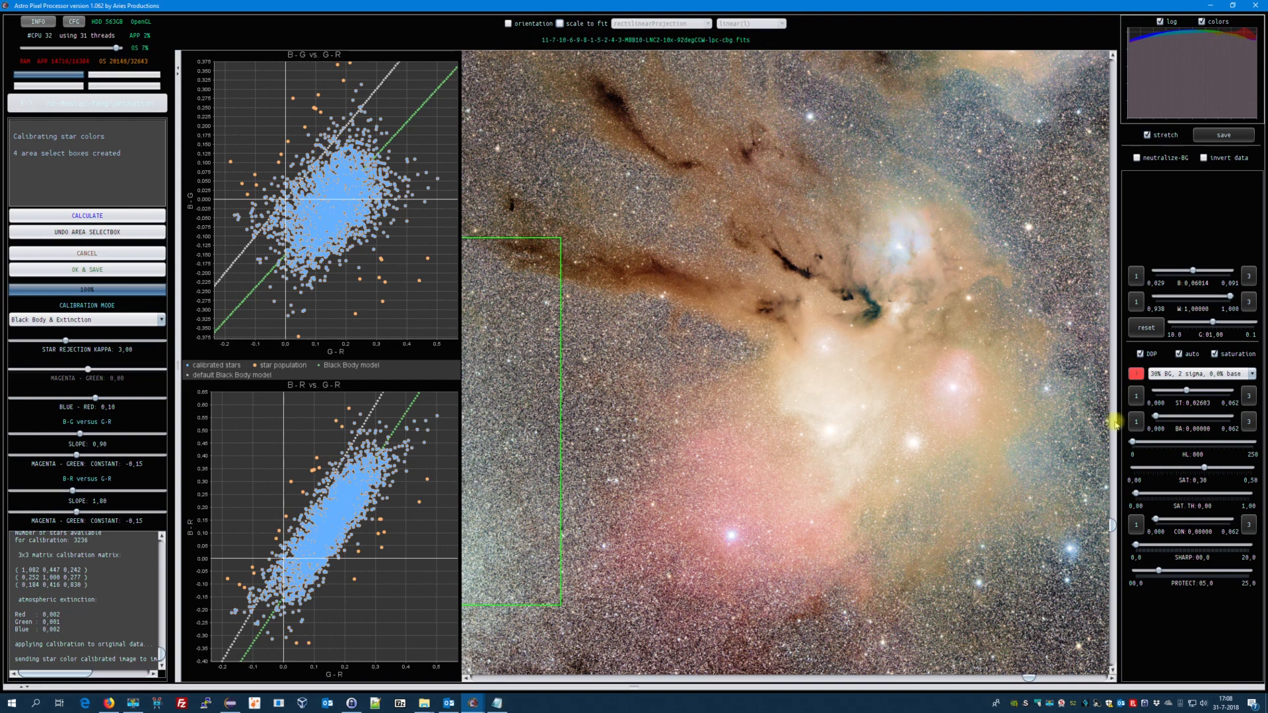
Set the Blue-Red value to -0.10 and recalculate the star color calibration.
drag(1113, 525, 1107, 487)
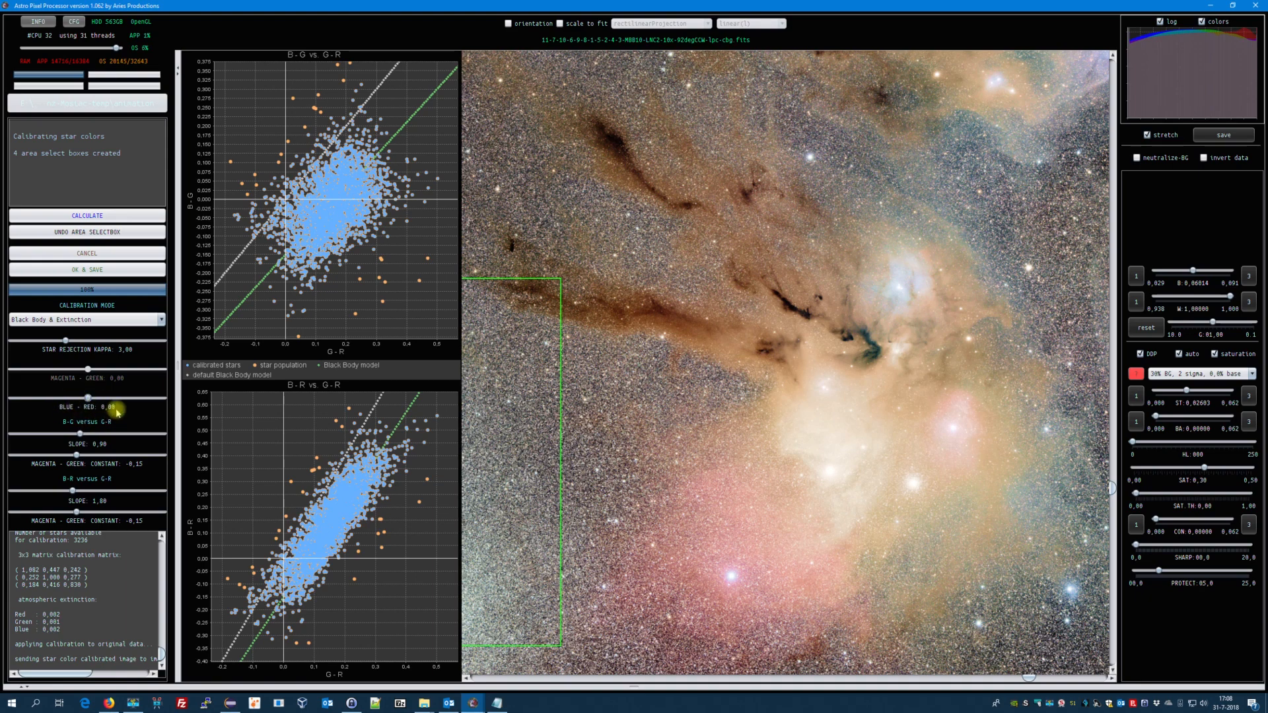
drag(87, 399, 85, 400)
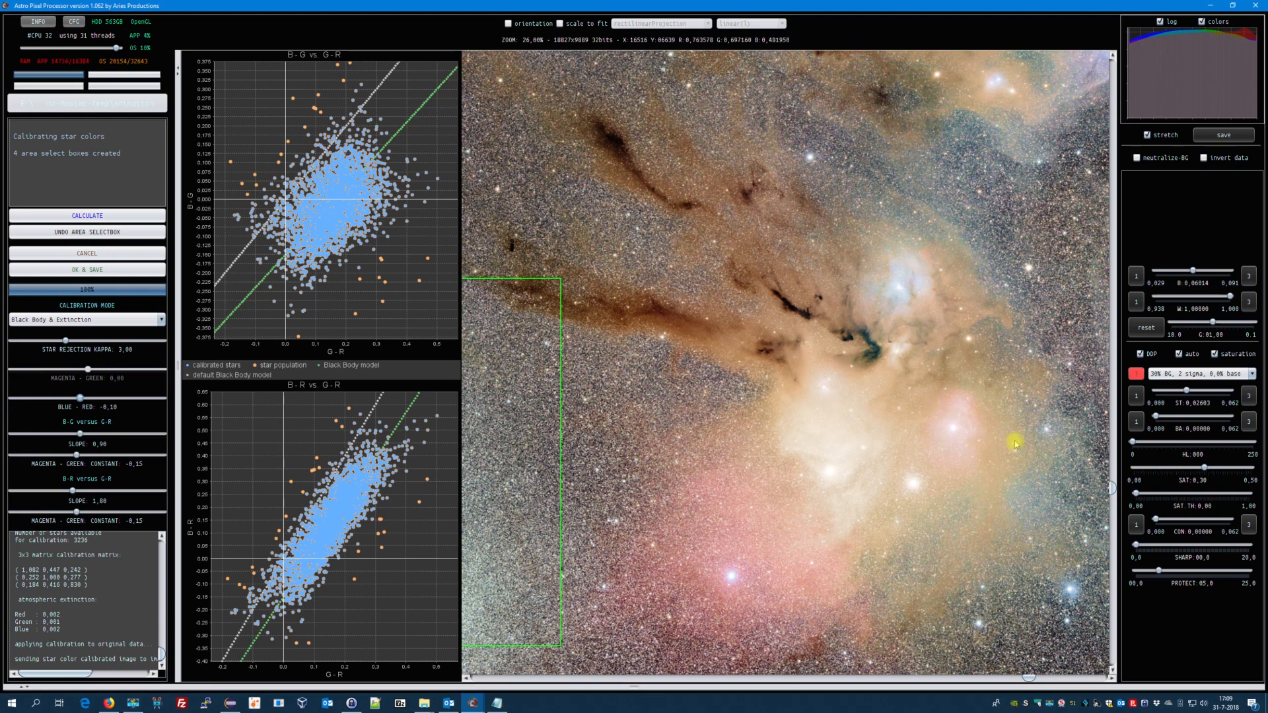
click(99, 215)
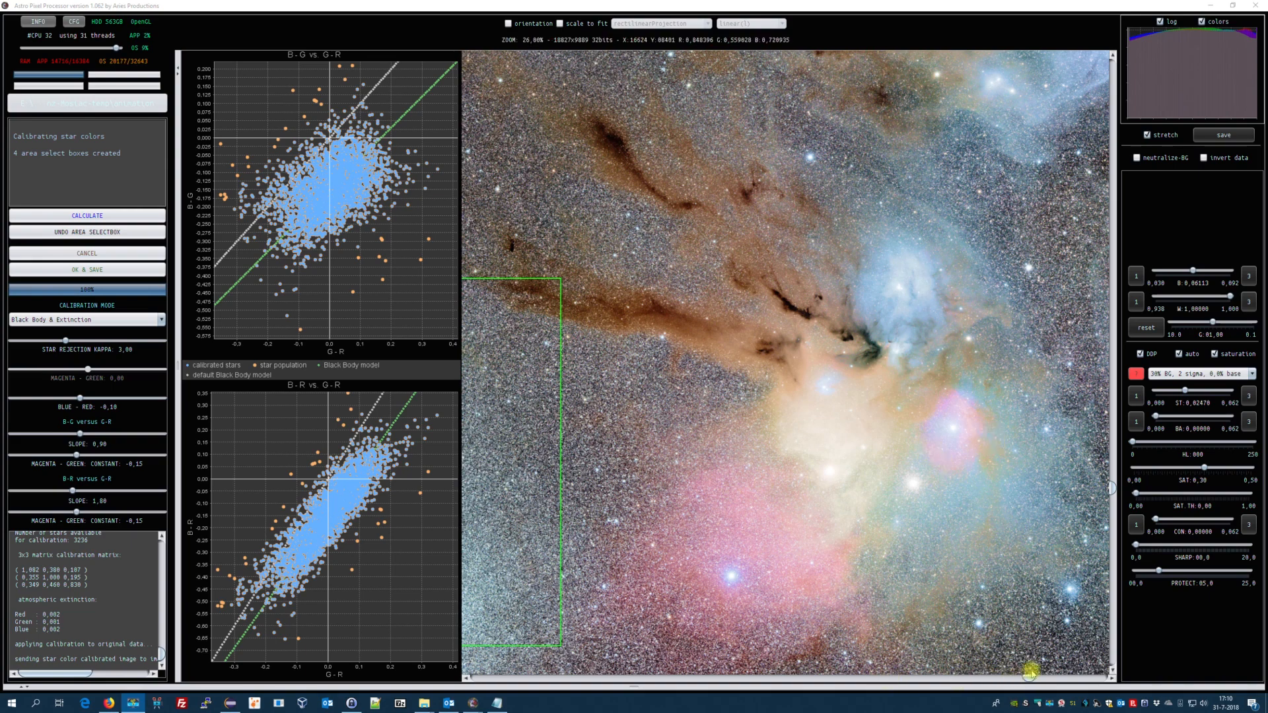
Set the Blue-Red value to 0.00 and recalculate the star color calibration.
drag(1030, 679, 1049, 679)
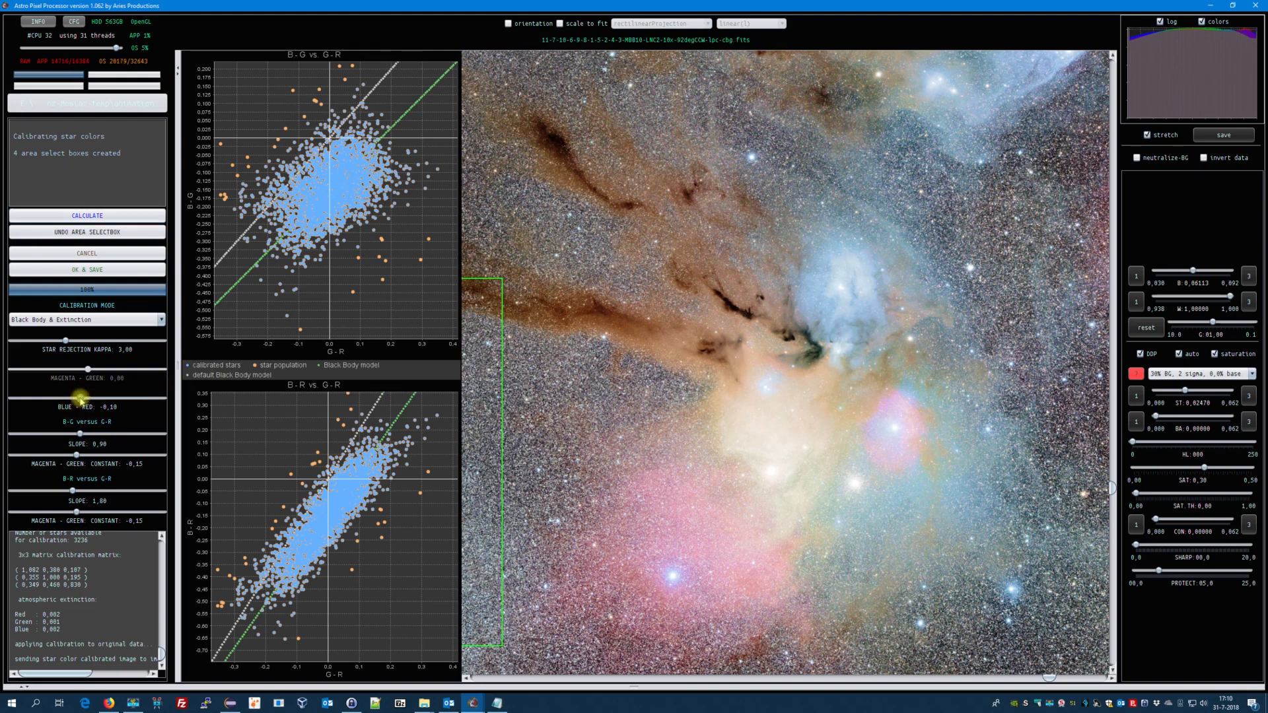
drag(85, 405, 88, 409)
click(105, 217)
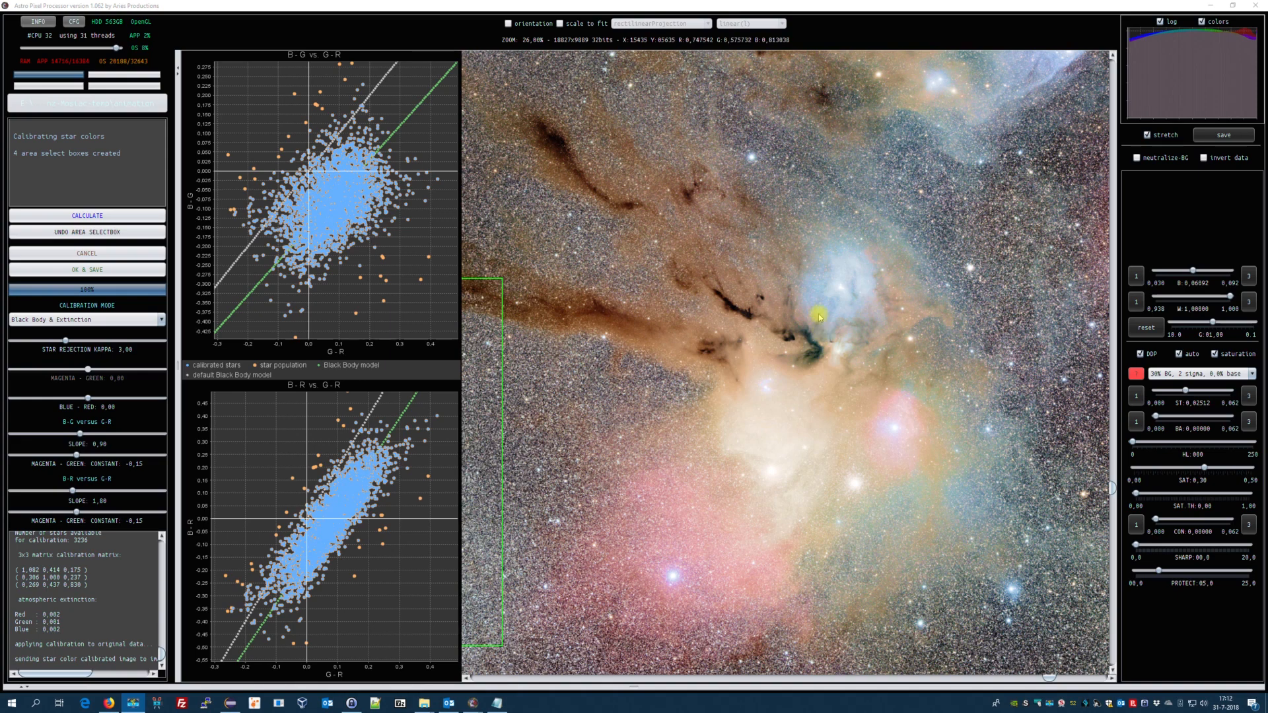
Change the preview stretch preset to 20% BG, 3 sigma, 0,0% base while viewing the blue reflection nebula up close.
click(804, 291)
scroll(805, 300, up, 1)
scroll(804, 304, up, 3)
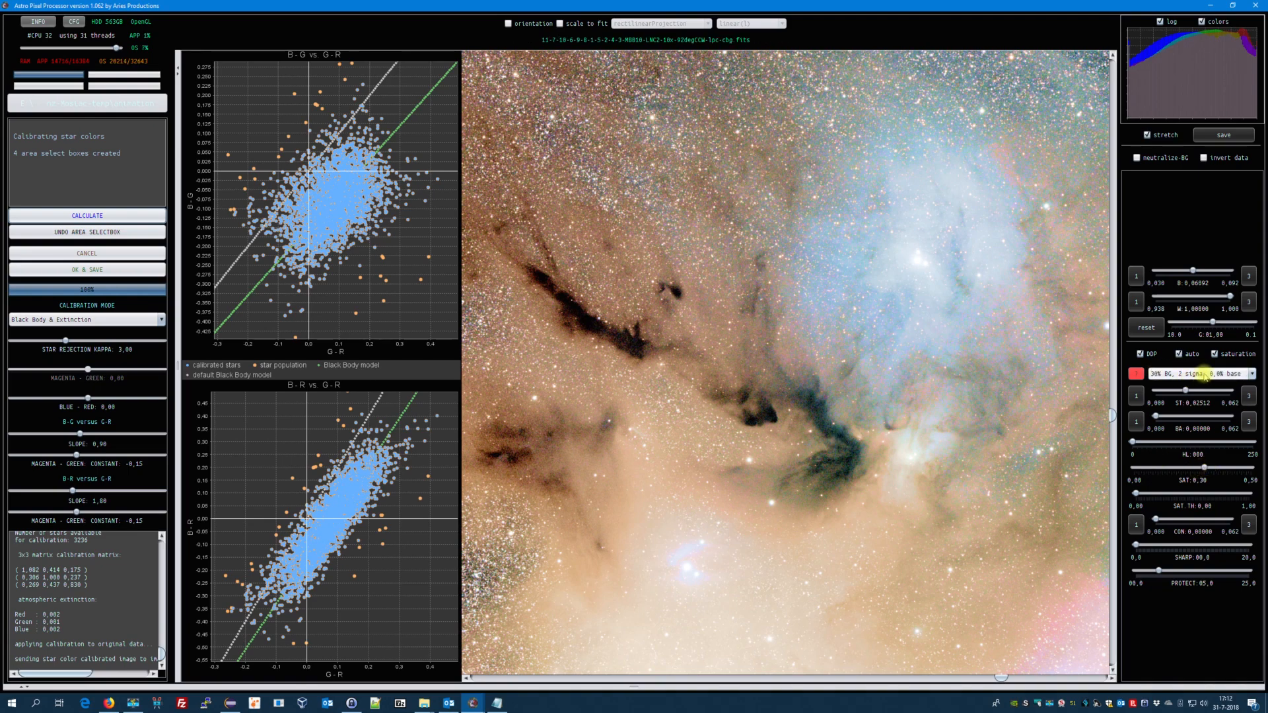
click(1181, 374)
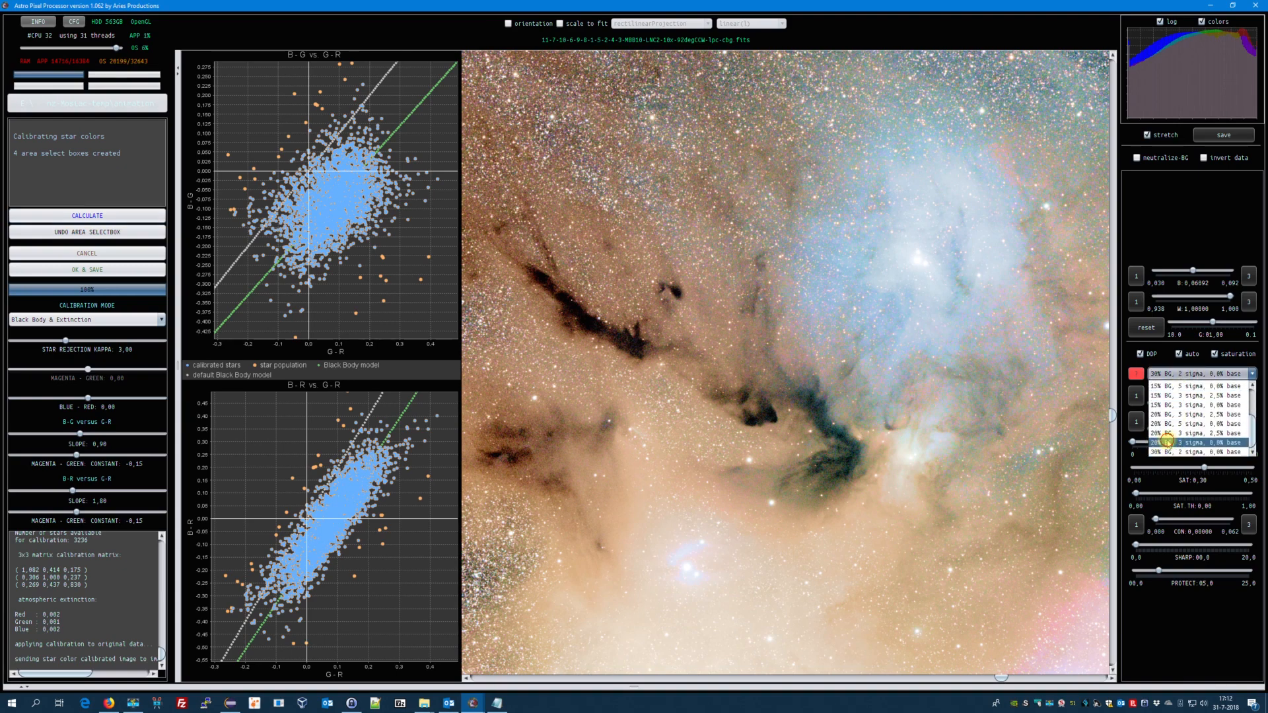
click(1167, 442)
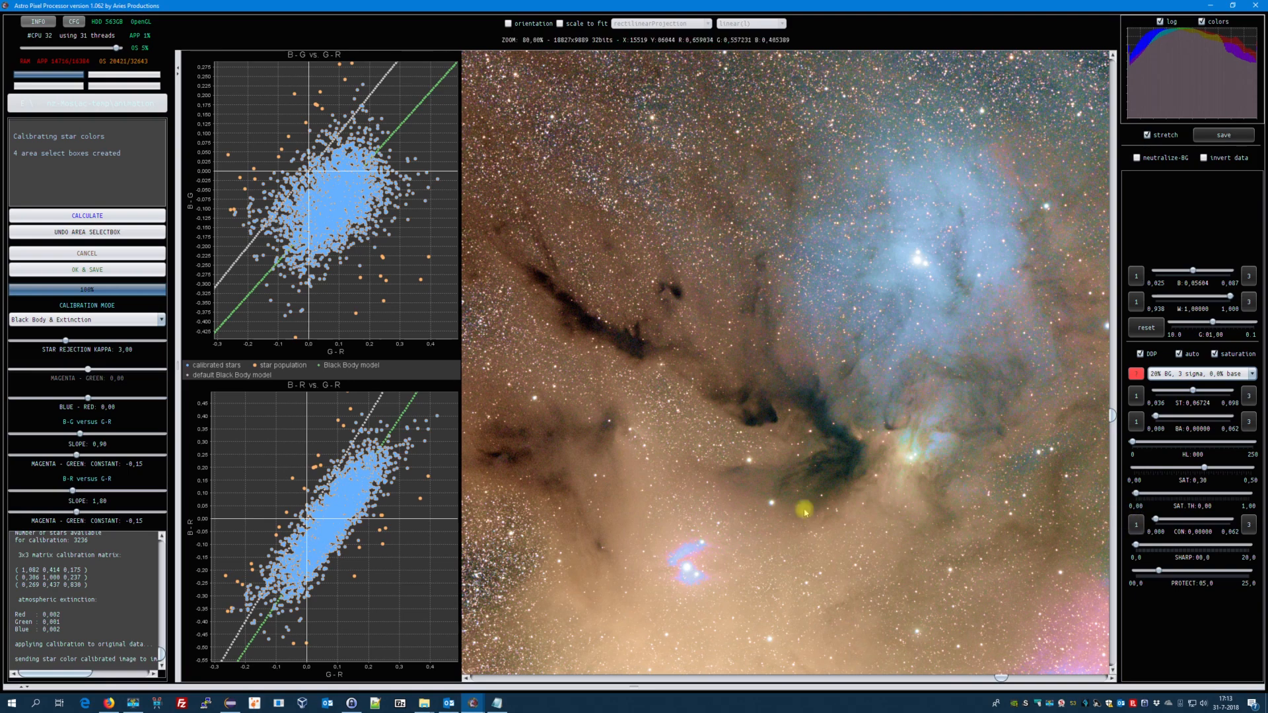
Examine the star and nebula colors across the Rho Ophiuchi region at several magnifications, ending on the whole mosaic.
click(964, 414)
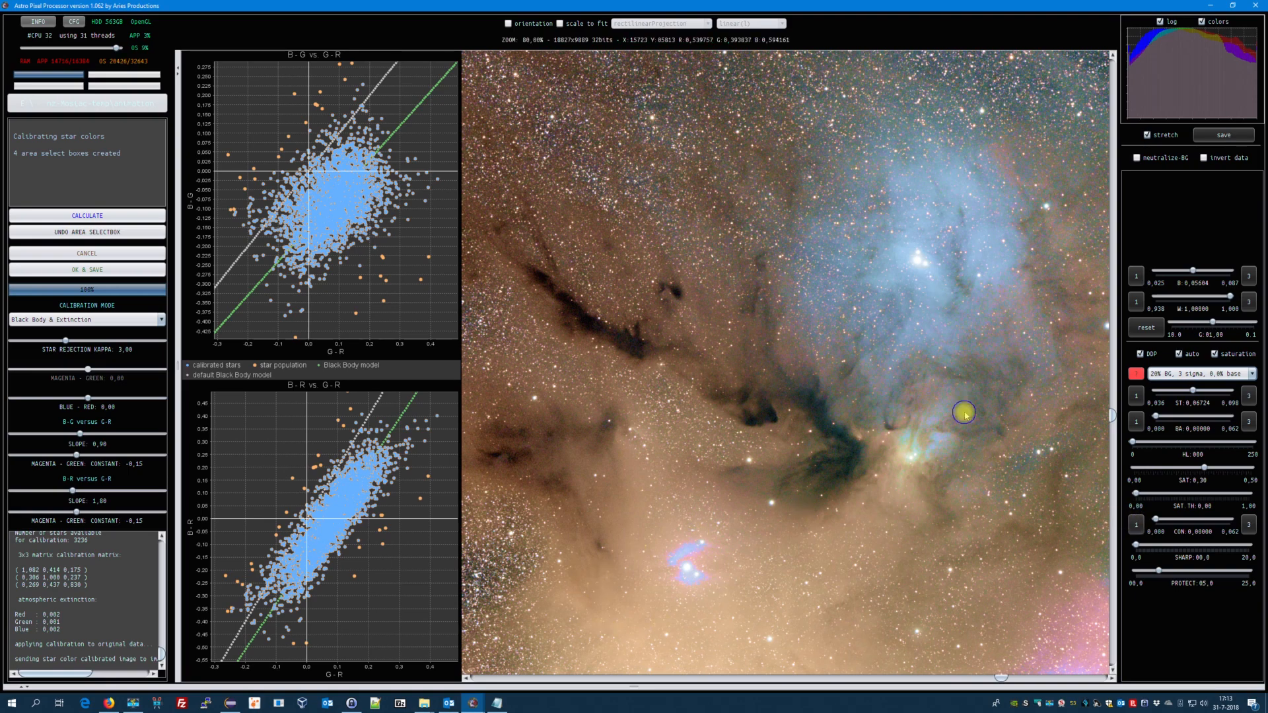
scroll(962, 416, down, 2)
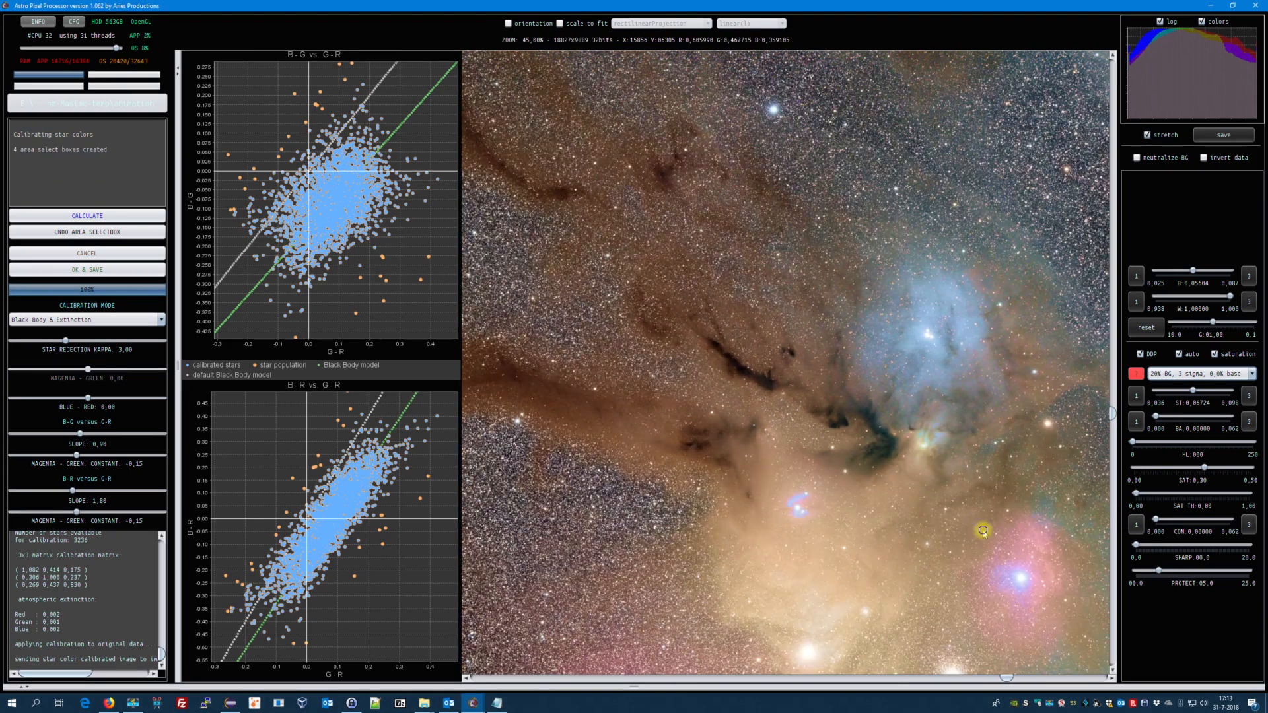
scroll(983, 530, down, 2)
drag(1111, 370, 1113, 493)
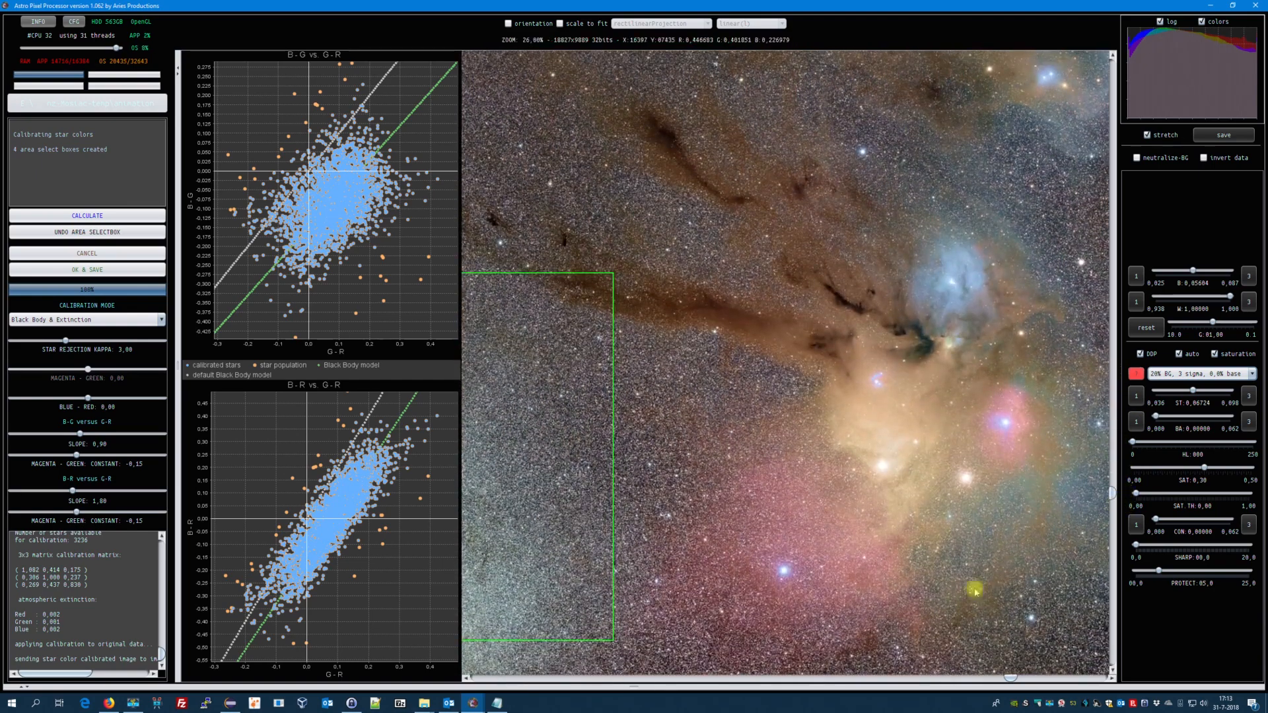
drag(1011, 678, 1039, 680)
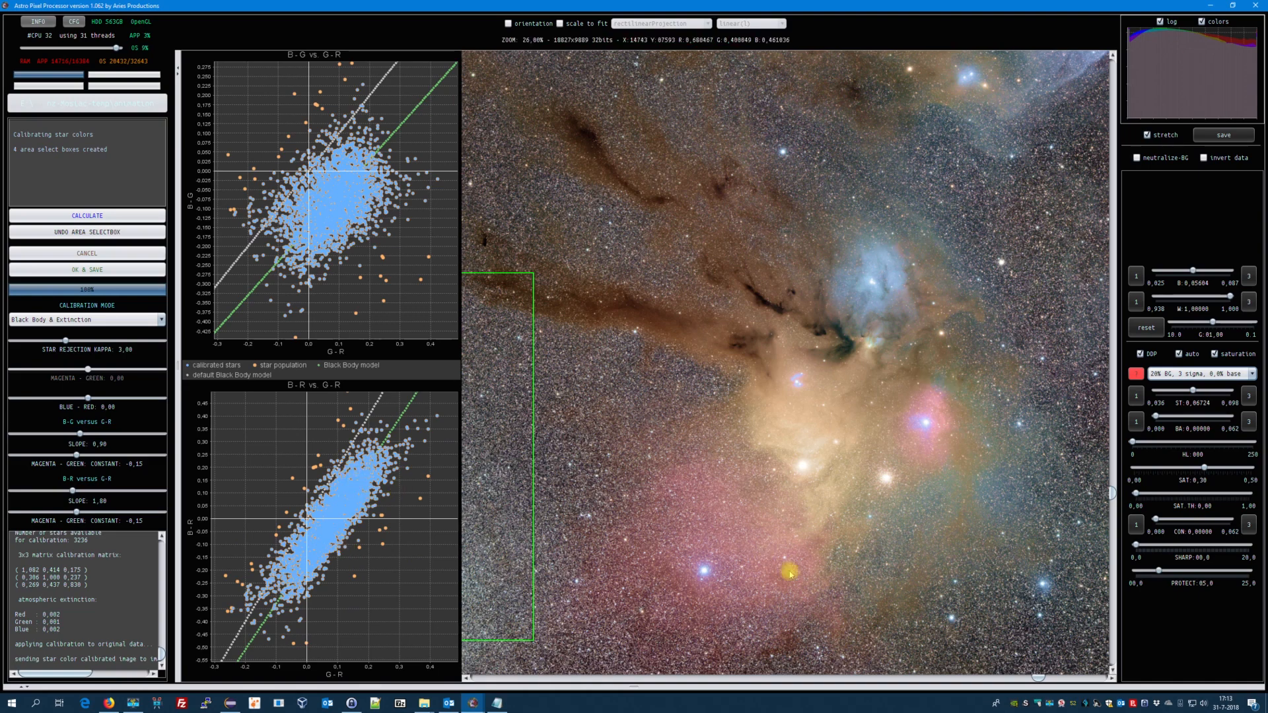
scroll(924, 399, up, 5)
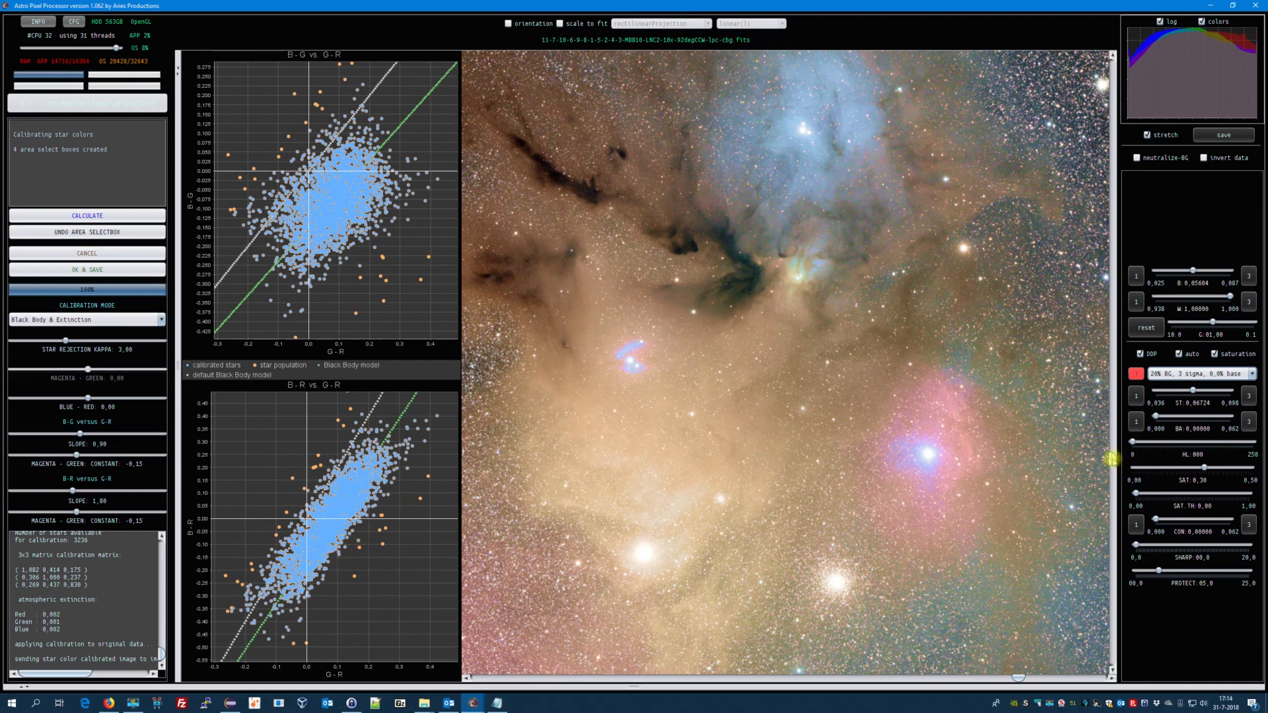
mouse_move(1114, 460)
mouse_down()
mouse_move(1127, 436)
mouse_move(1132, 450)
mouse_up()
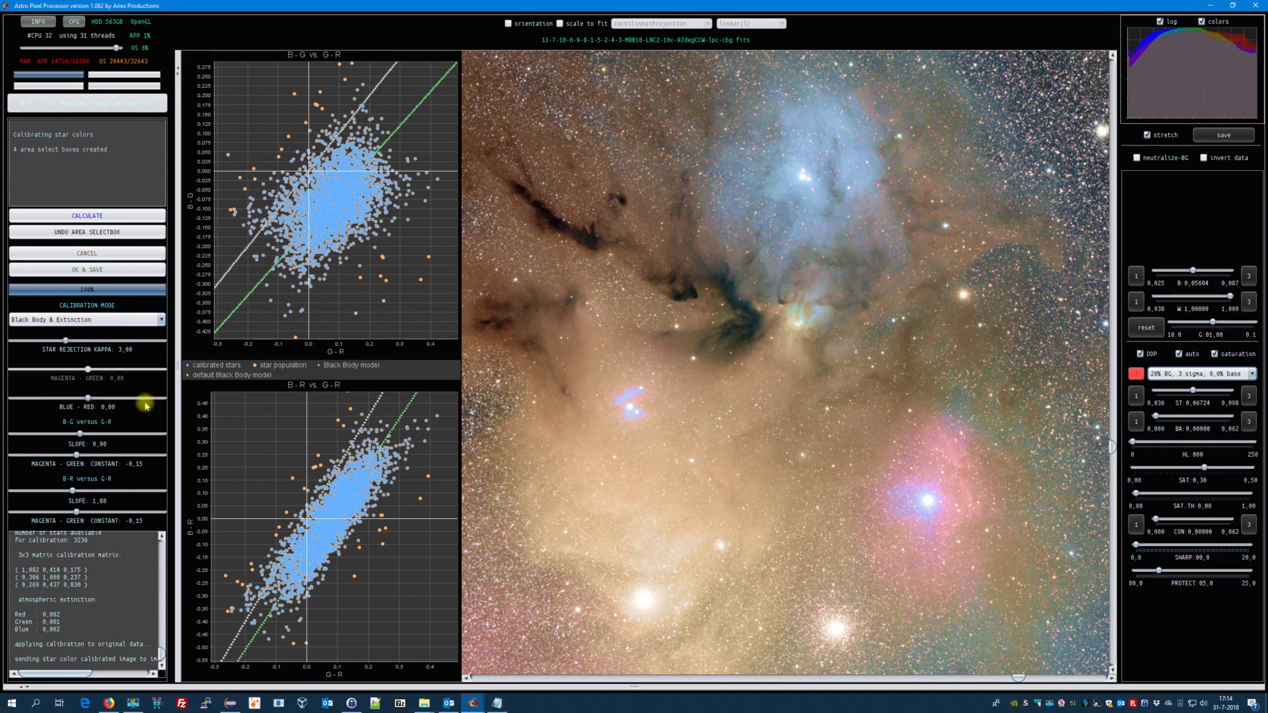
scroll(790, 300, down, 3)
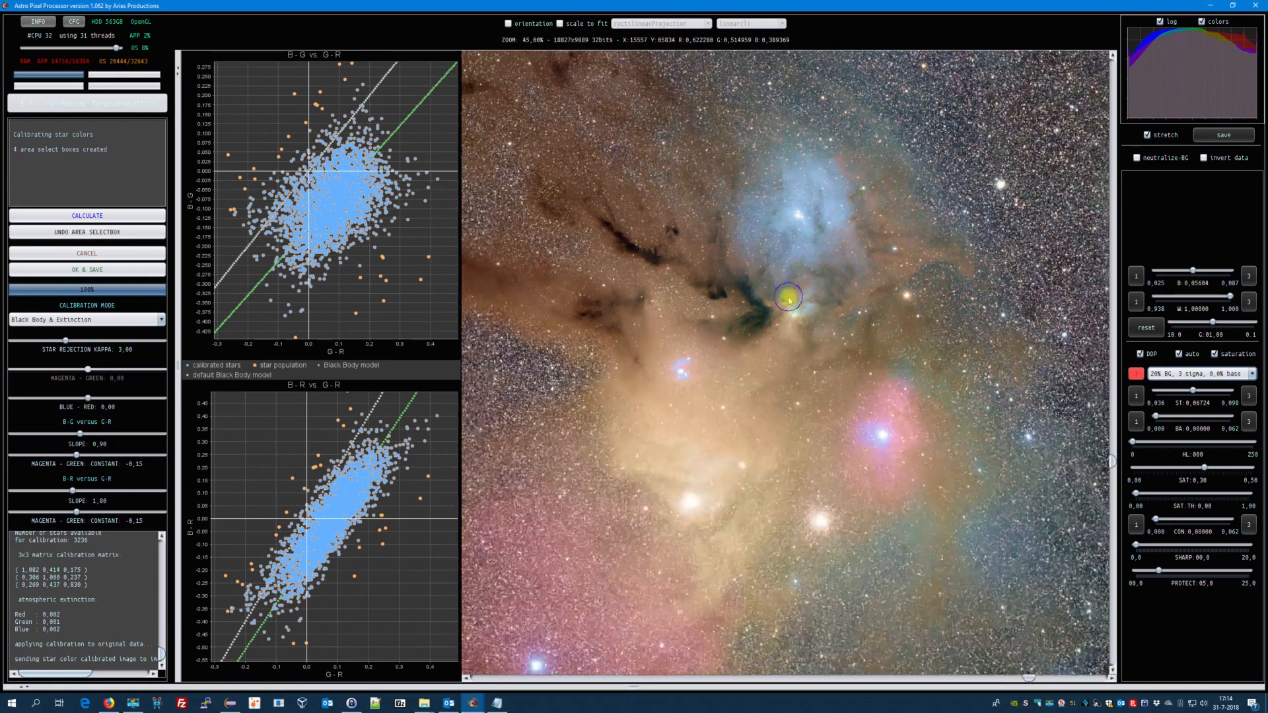
scroll(790, 300, down, 4)
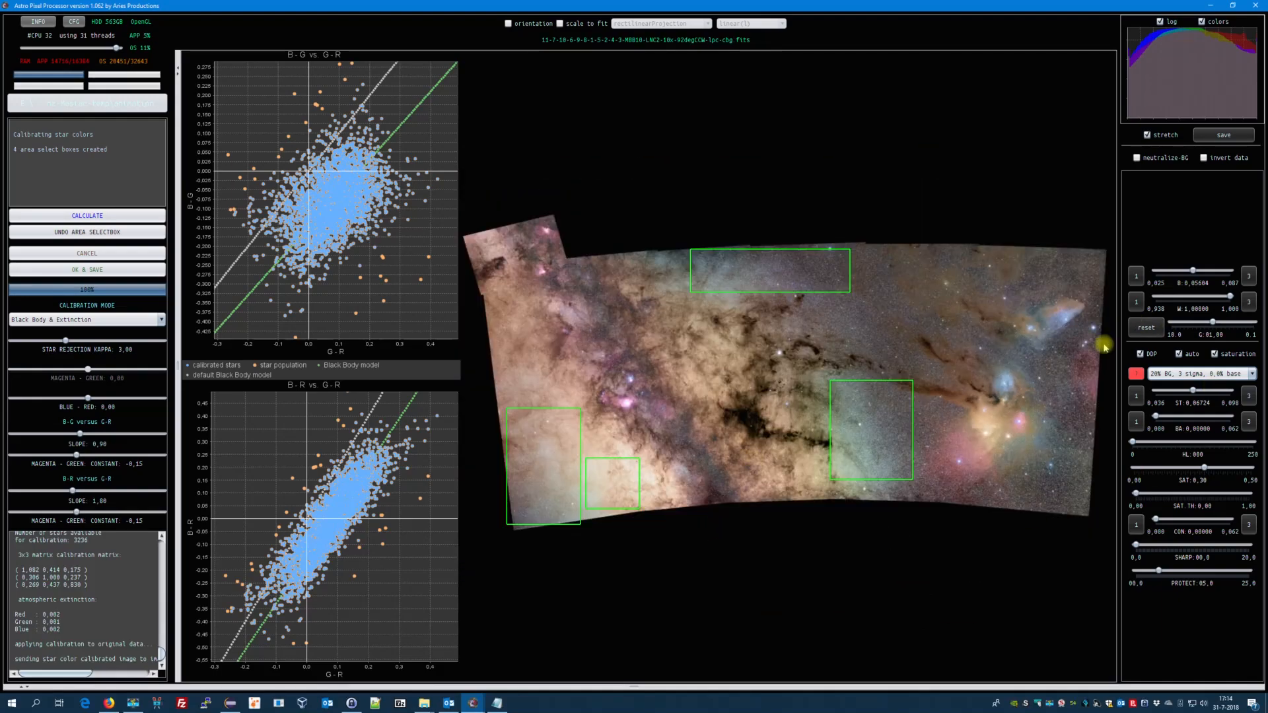
Examine the colors of the blue nebula near the mosaic's upper right edge and the dark lanes below it, ending on the whole mosaic.
scroll(1095, 330, up, 2)
scroll(1095, 322, up, 3)
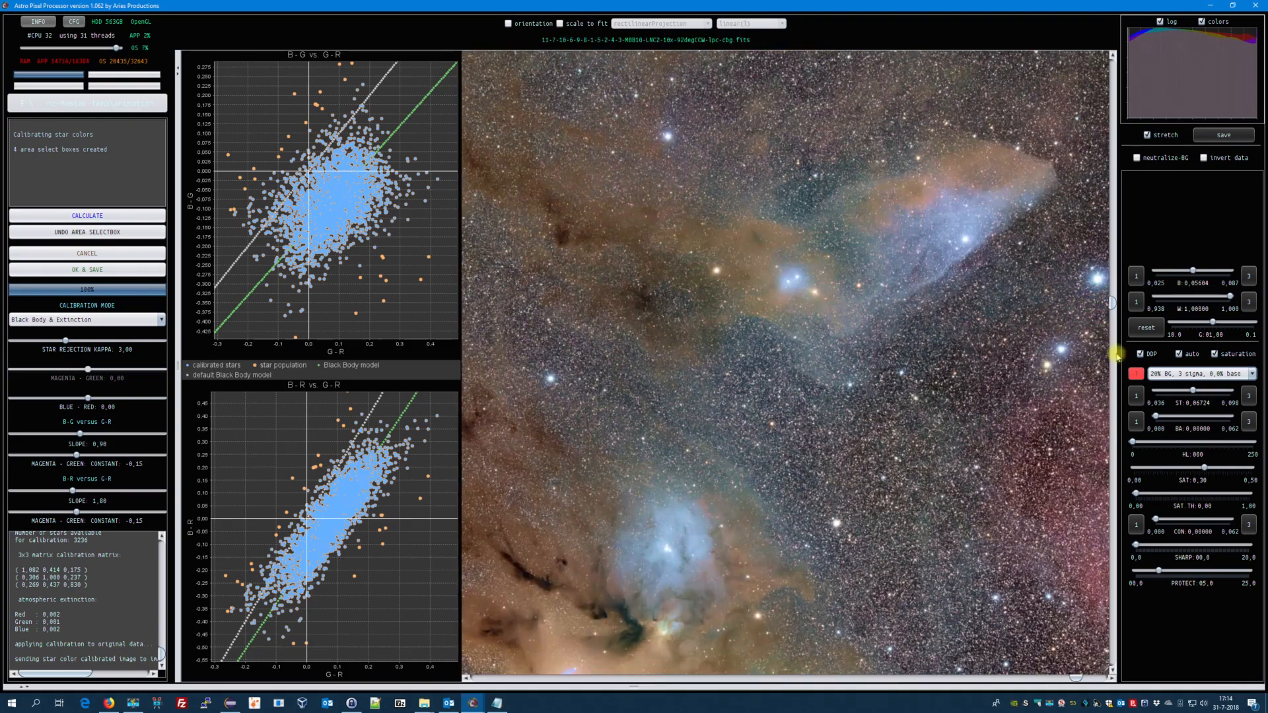
drag(1114, 301, 1145, 256)
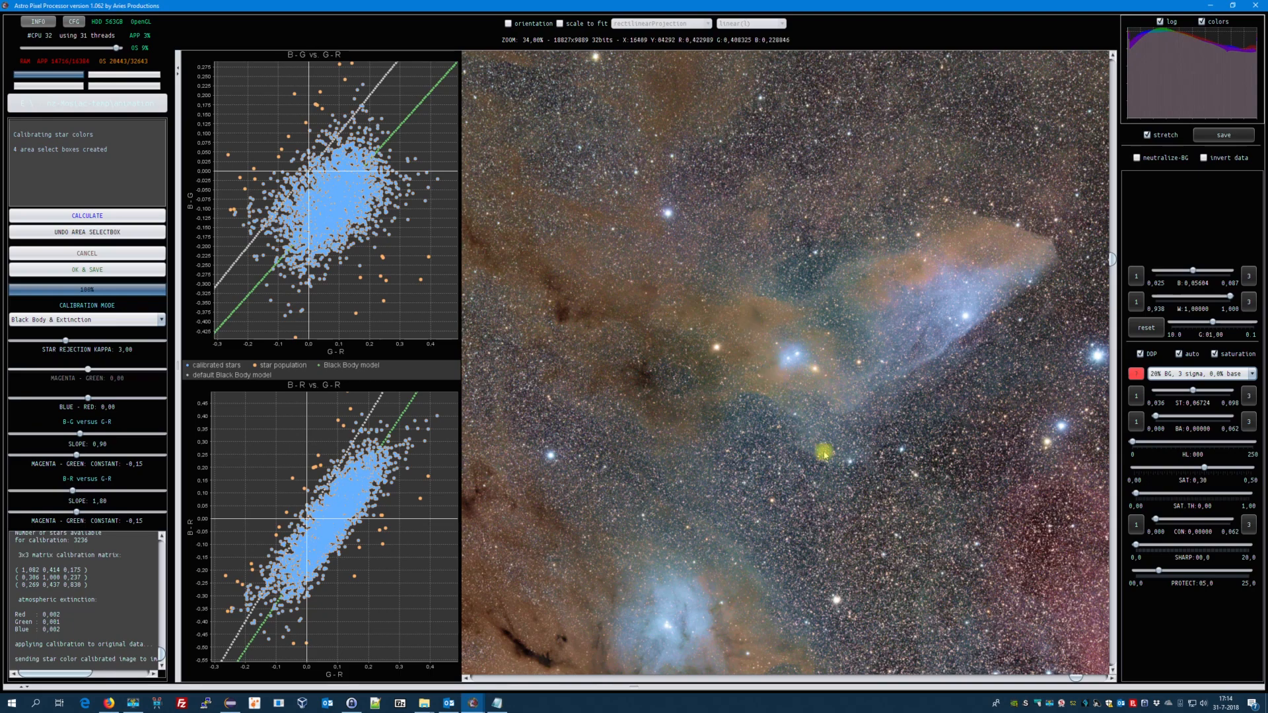
drag(1113, 256, 1114, 394)
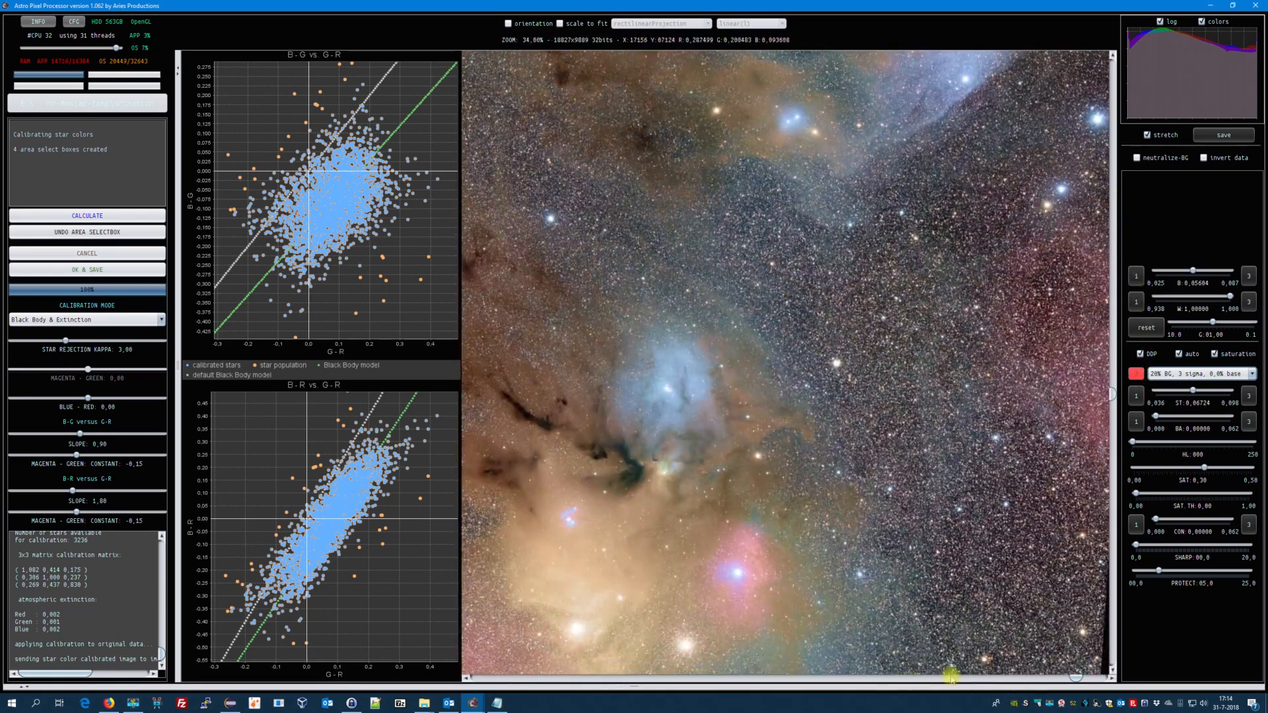
drag(1076, 677, 1037, 687)
scroll(715, 488, down, 5)
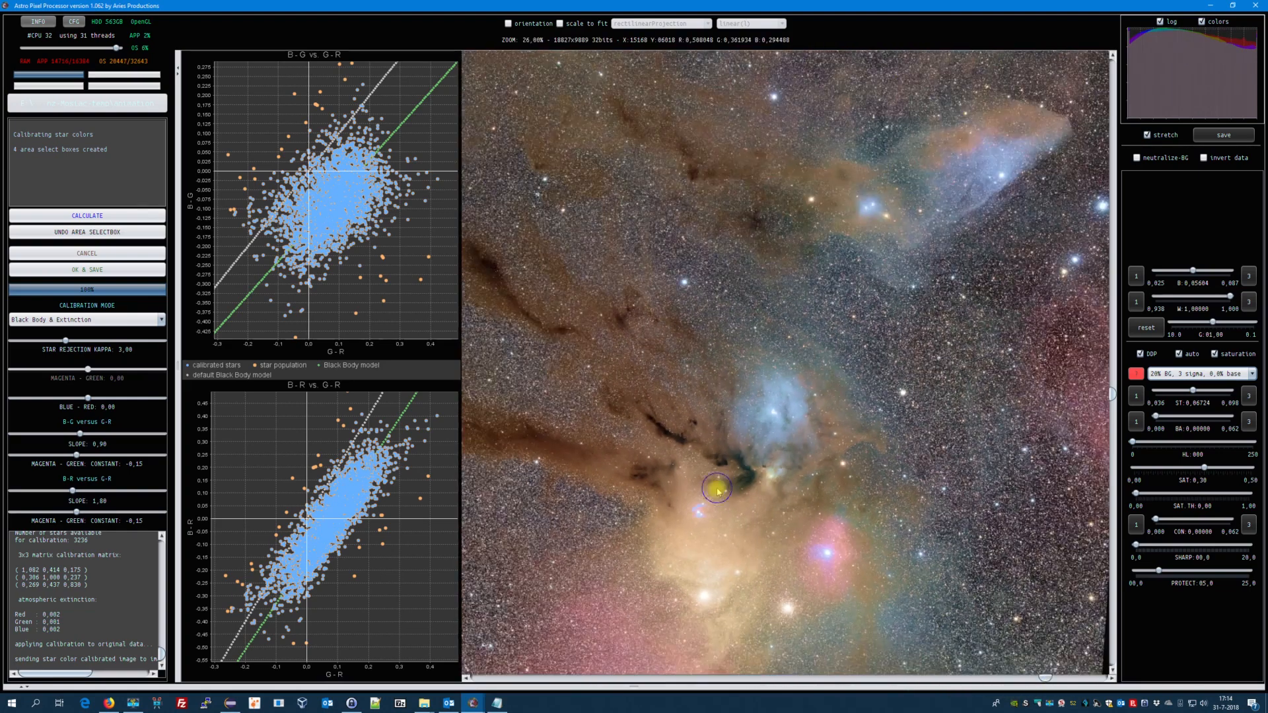
scroll(718, 490, down, 3)
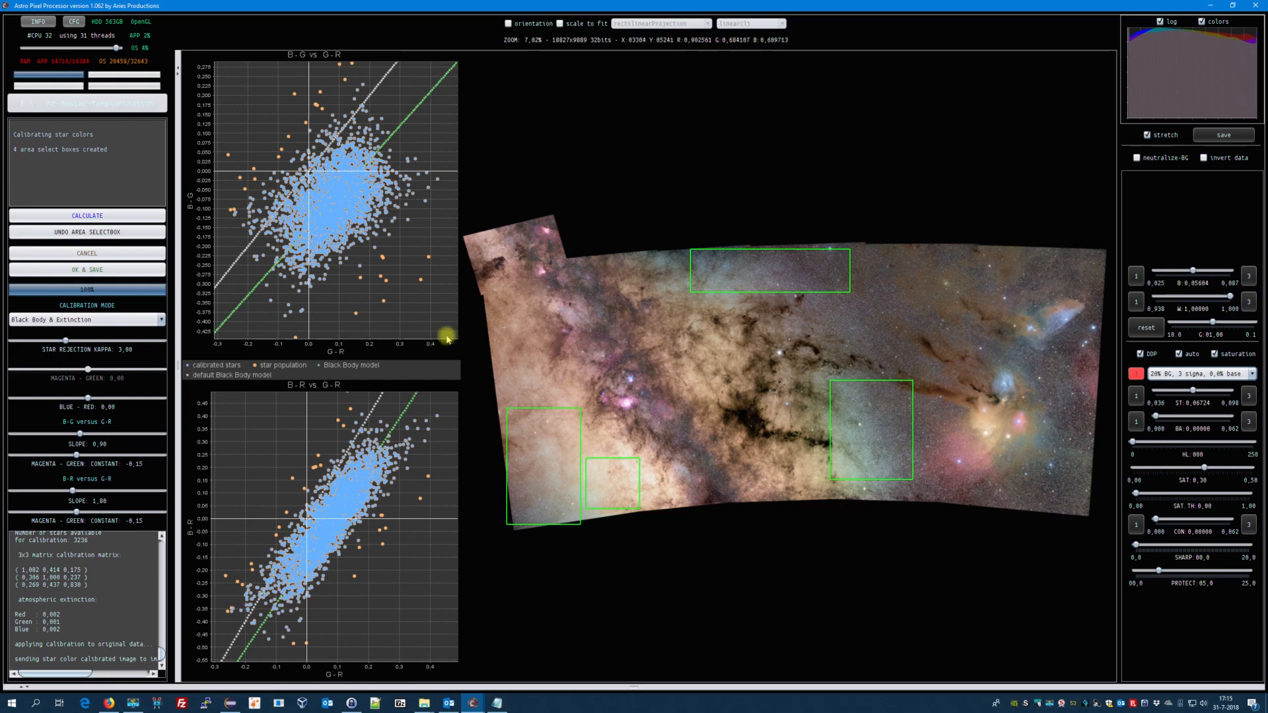
Accept the calibration and save the mosaic as a FITS file under the suggested name, overwriting the existing file.
click(92, 272)
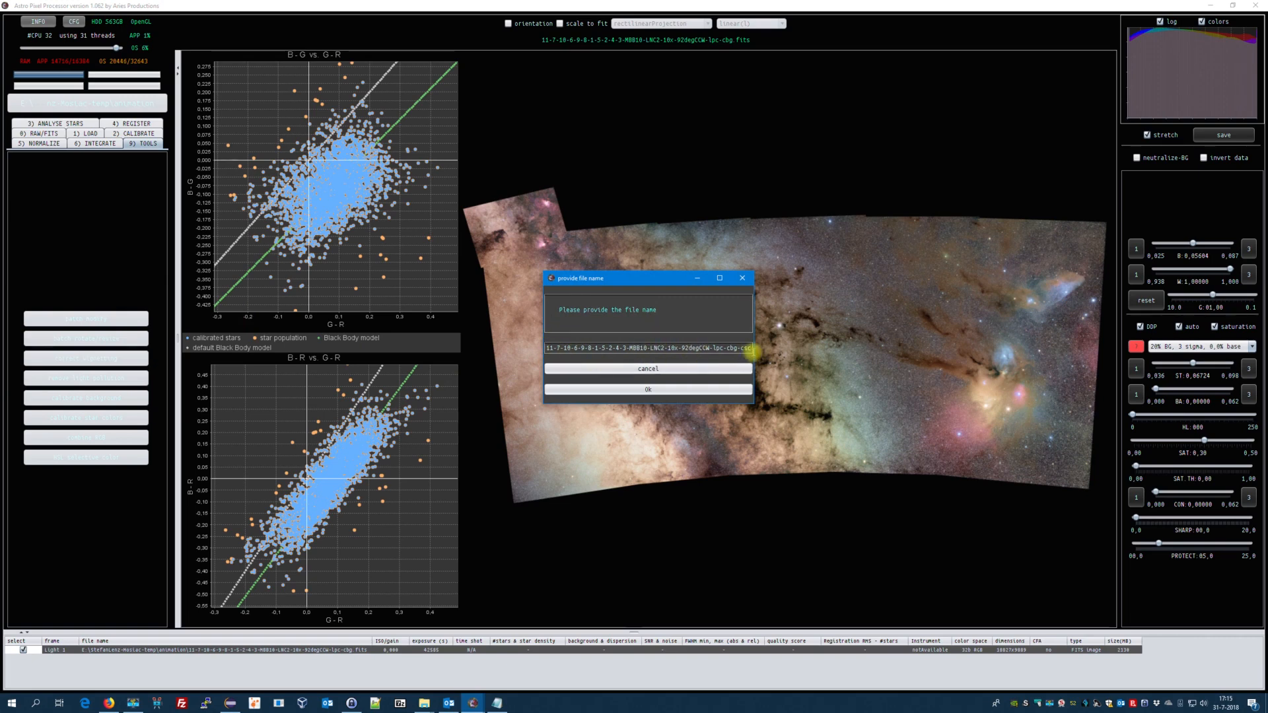
click(668, 390)
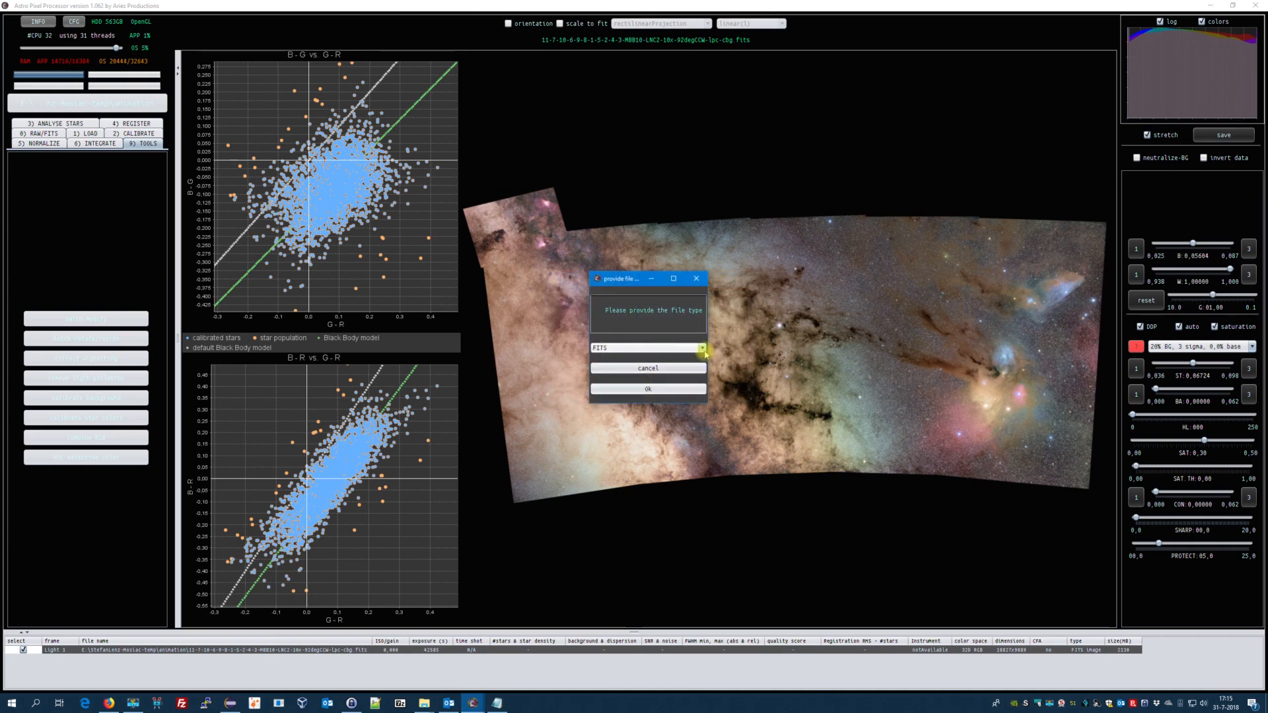
click(658, 389)
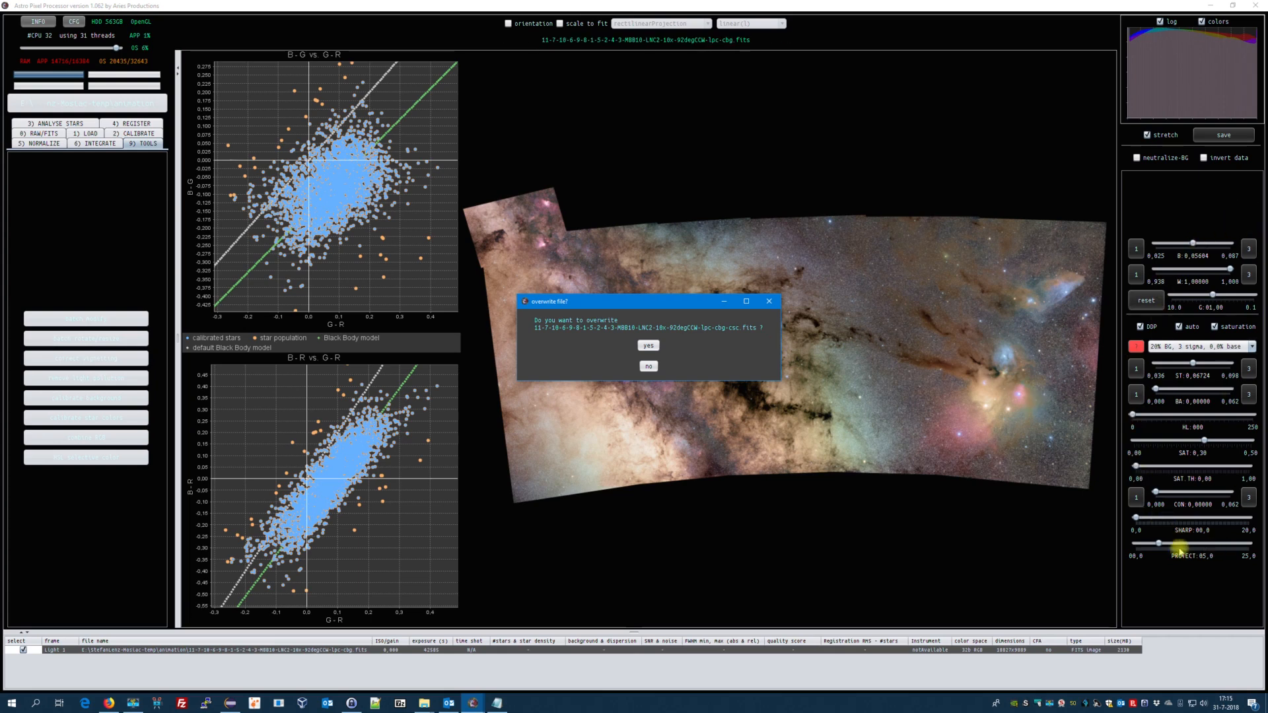
click(646, 346)
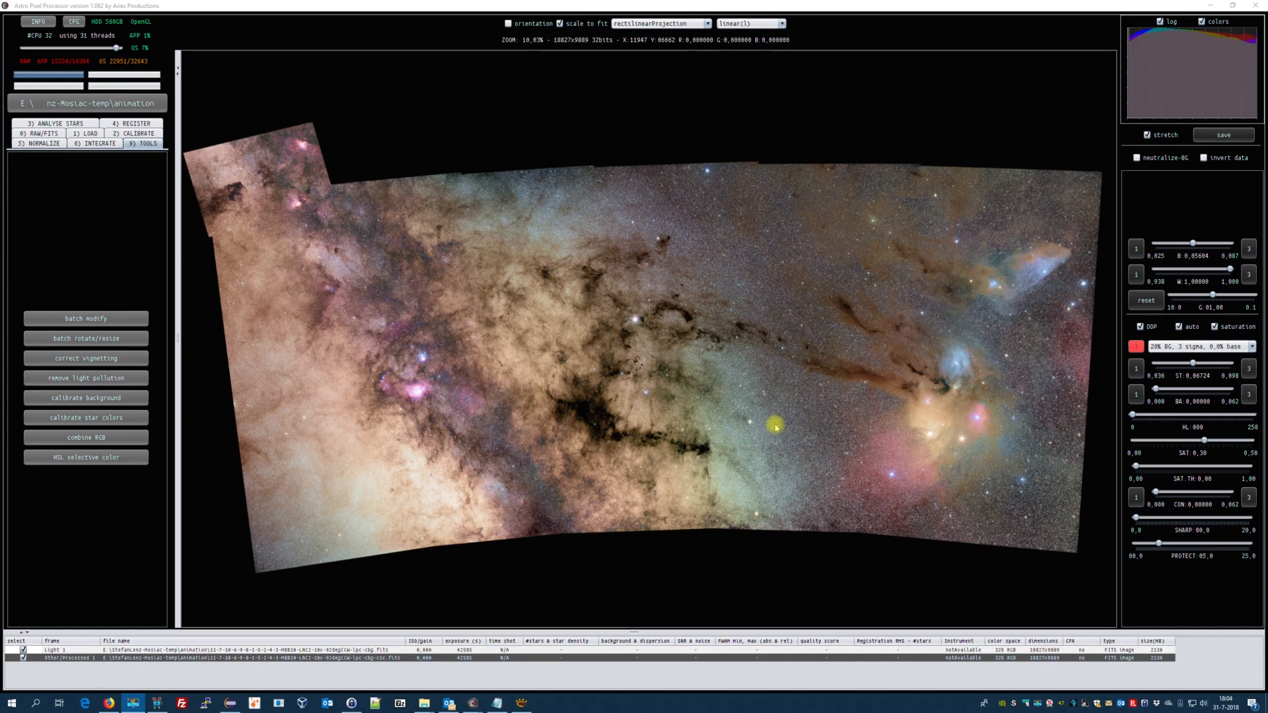
Switch to XnView and compare the two mosaic versions in compare.png, inspecting the Rho Ophiuchi region up close.
click(522, 703)
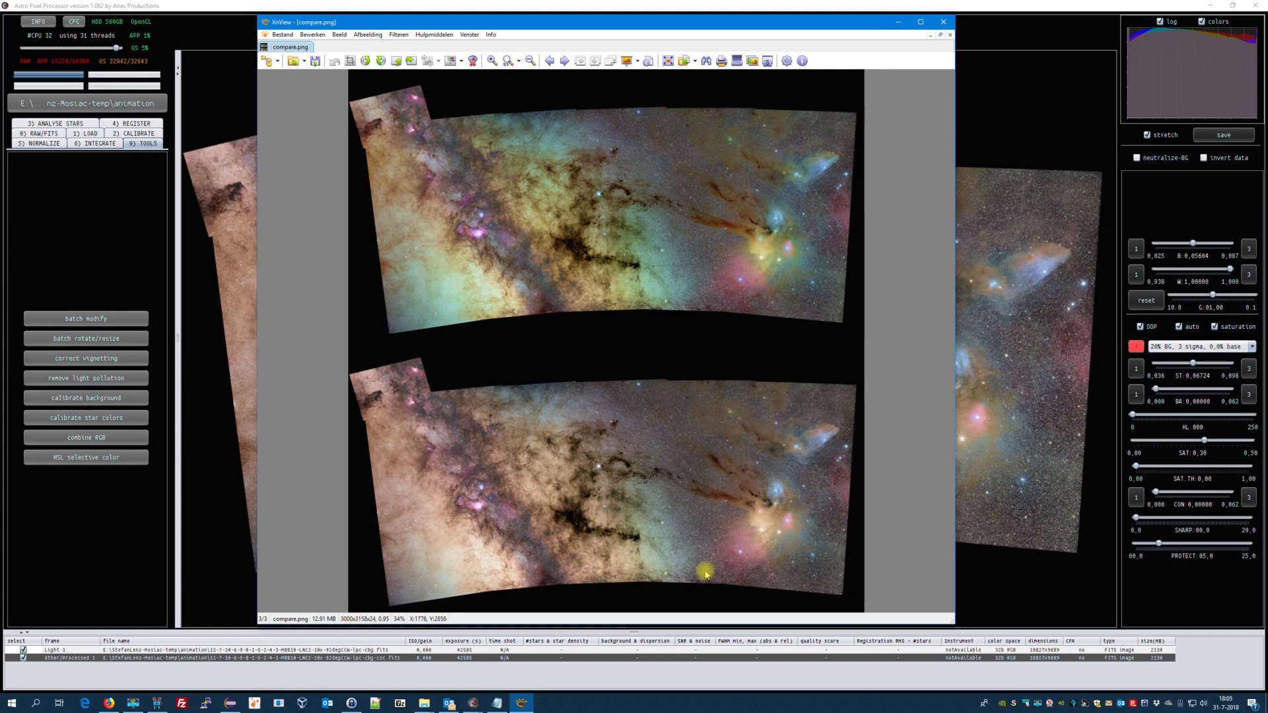
scroll(805, 535, up, 3)
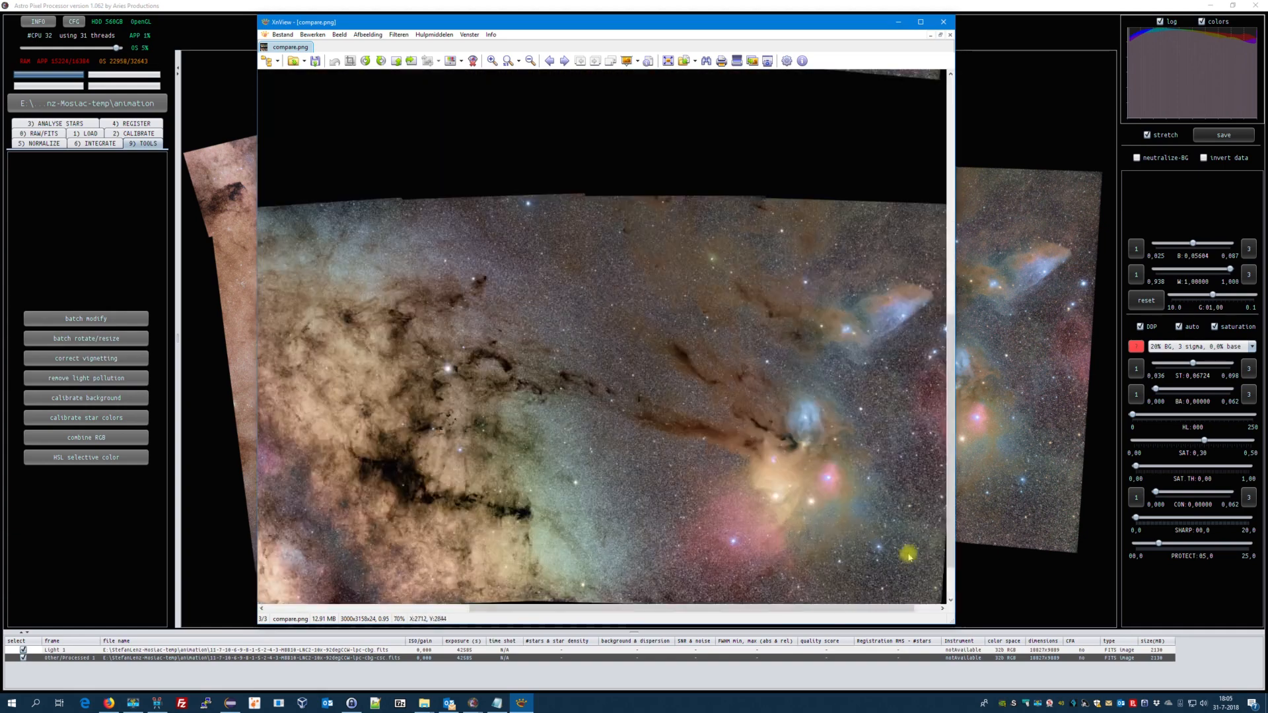
scroll(910, 549, up, 1)
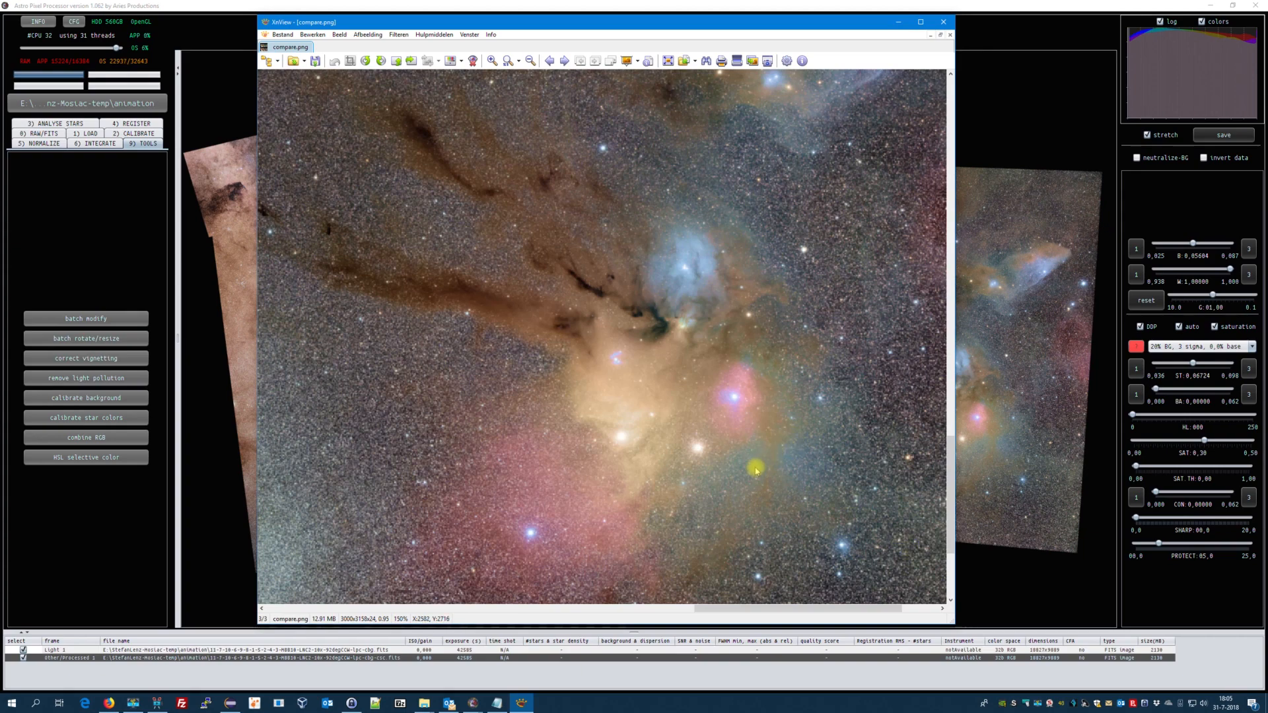
scroll(754, 467, down, 1)
scroll(757, 469, down, 3)
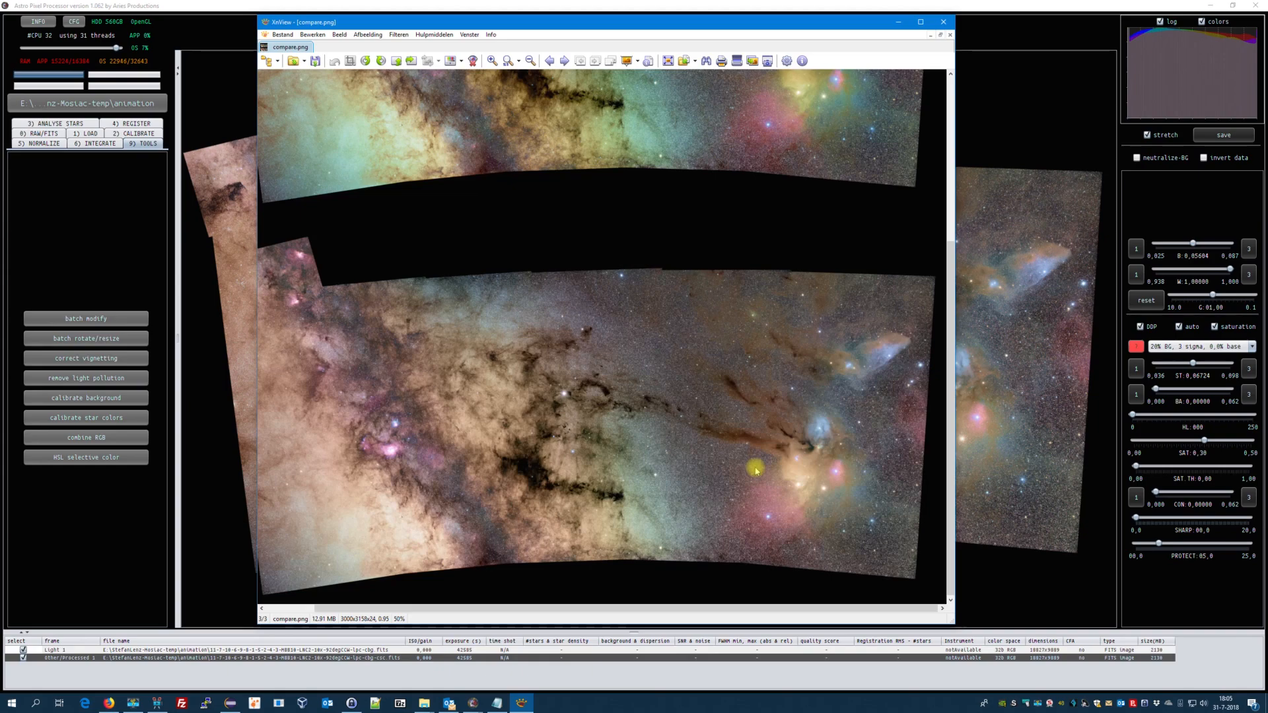